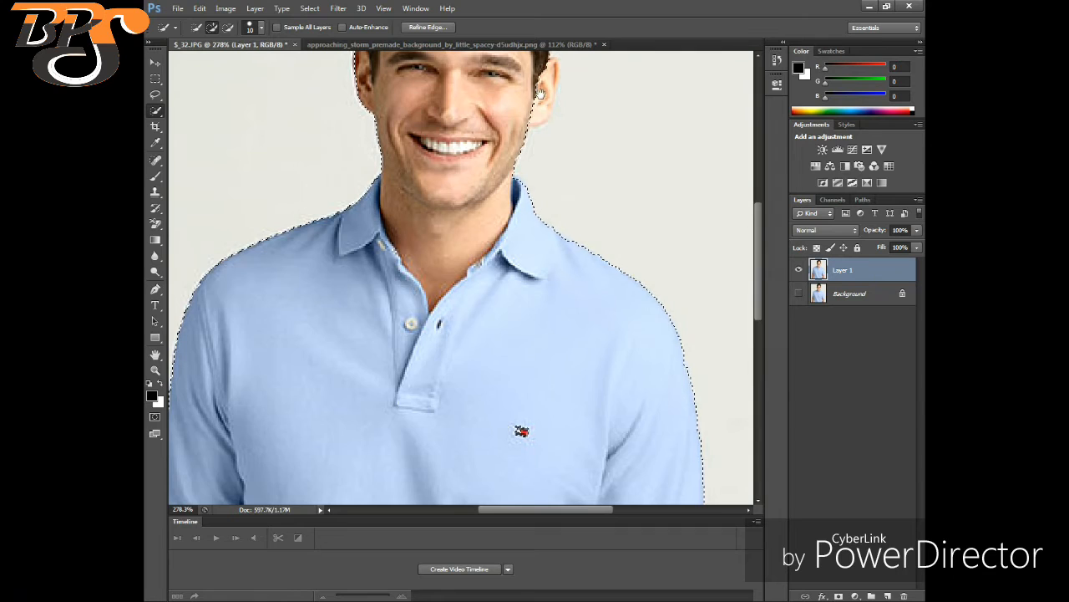
- Subtract the background gaps between both arms and the torso from the quick selection of the man
mouse_move(544, 110)
left_mouse_down()
mouse_move(495, 182)
mouse_move(507, 143)
mouse_move(469, 240)
mouse_move(528, 108)
left_mouse_up()
mouse_move(363, 407)
left_mouse_down()
mouse_move(432, 279)
mouse_move(499, 95)
left_mouse_up()
left_click_drag(435, 381, 406, 252)
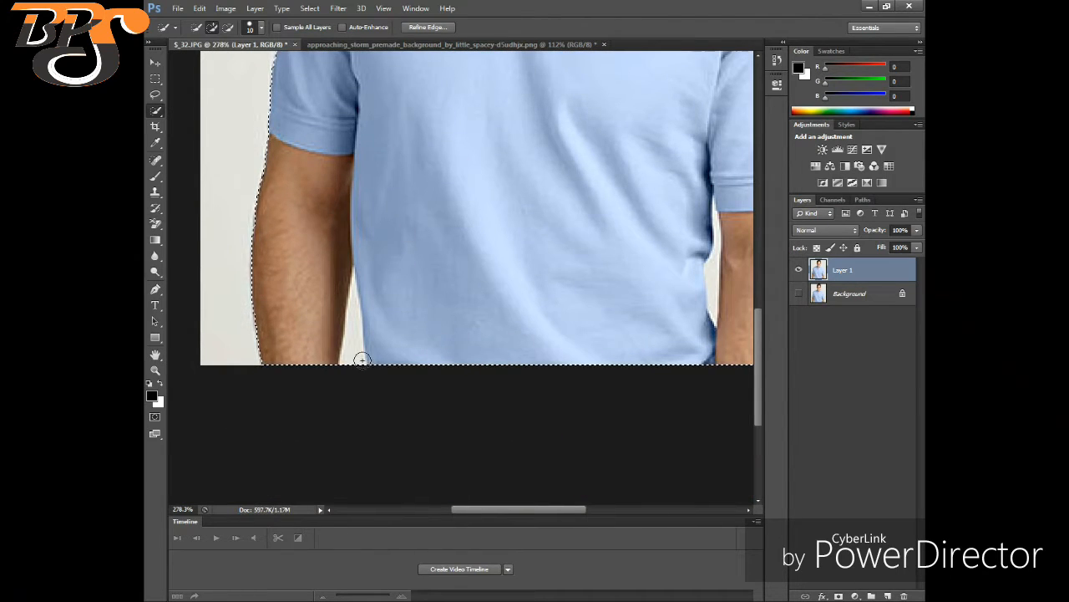
key("alt")
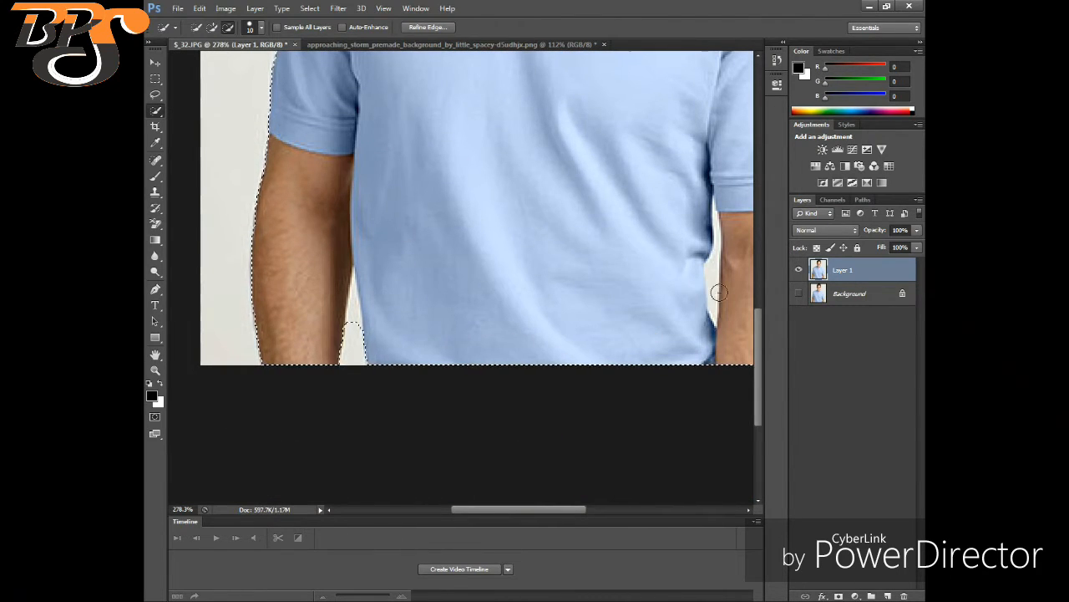
left_click(722, 283, "alt")
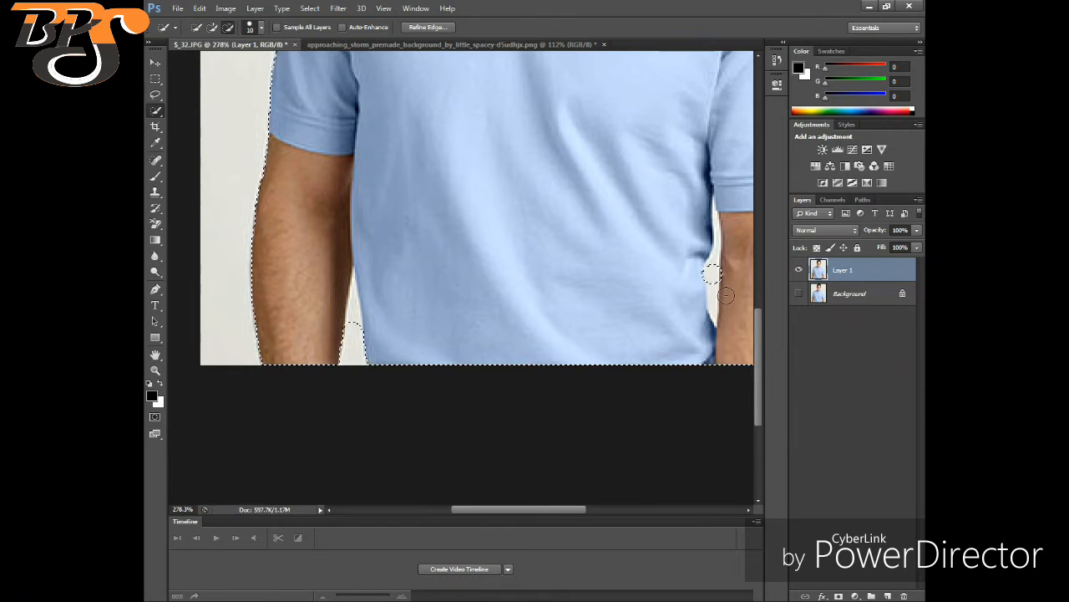
key("alt")
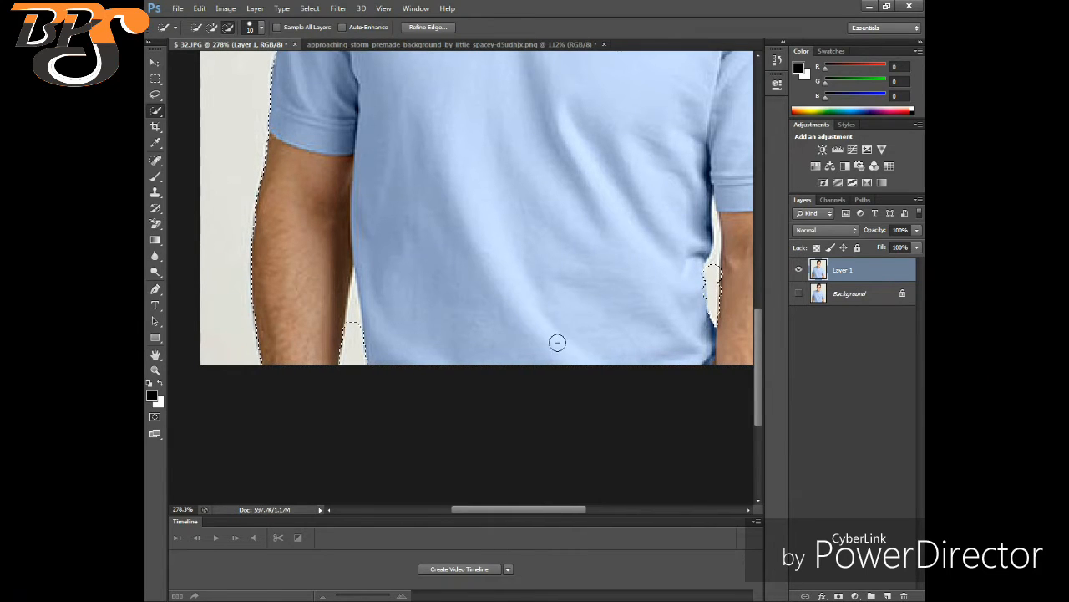
left_click(726, 246, "alt")
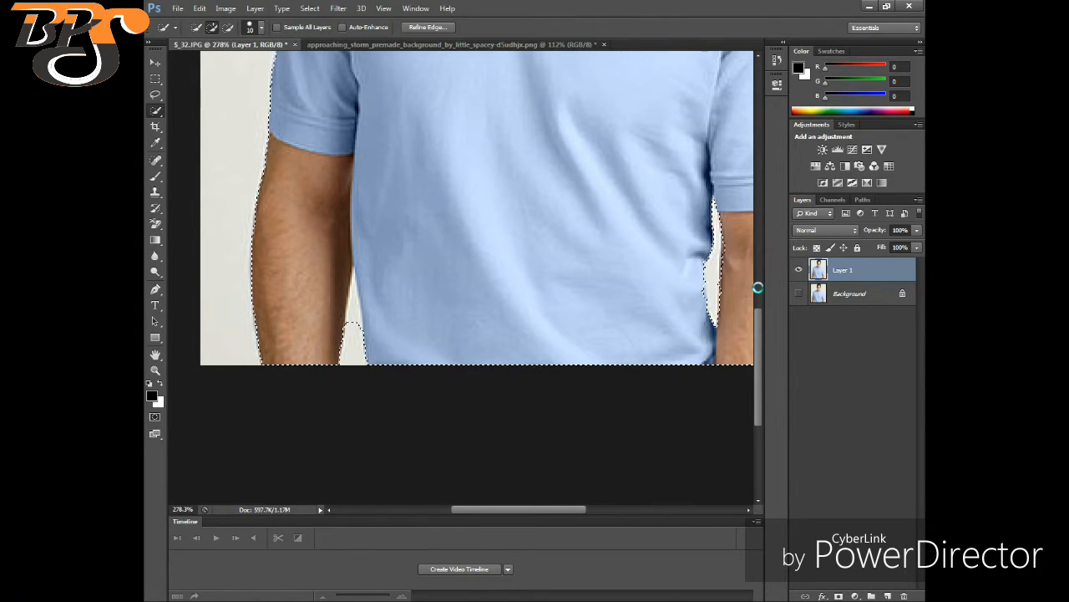
key("alt")
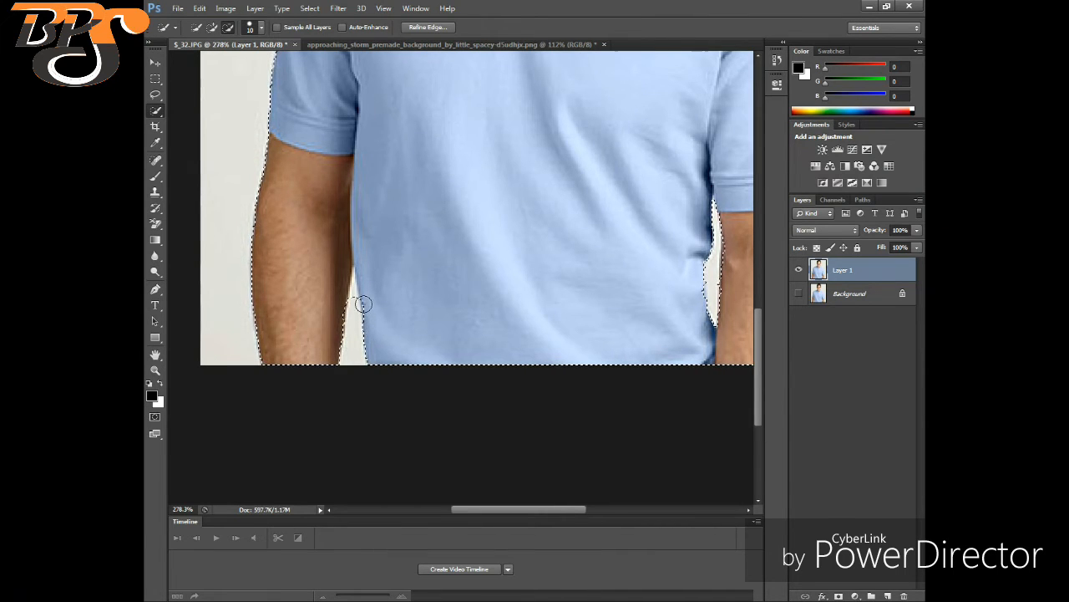
left_click(361, 291, "alt")
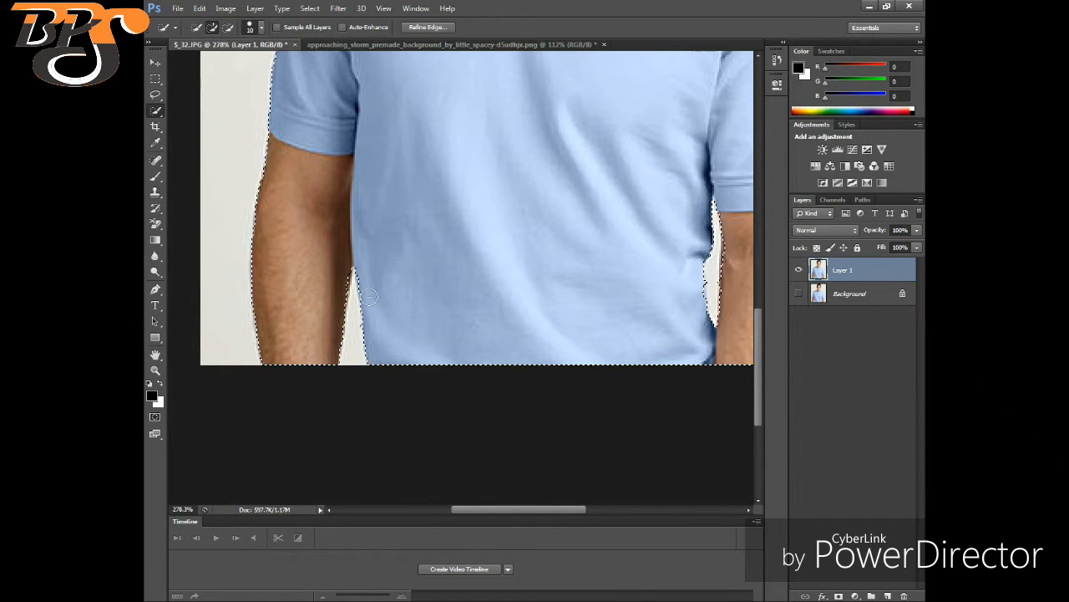
- Refine the edge of the man's selection with a 0.4 px radius and smoothing of 5, output to a new layer
scroll(459, 286, "down", 3)
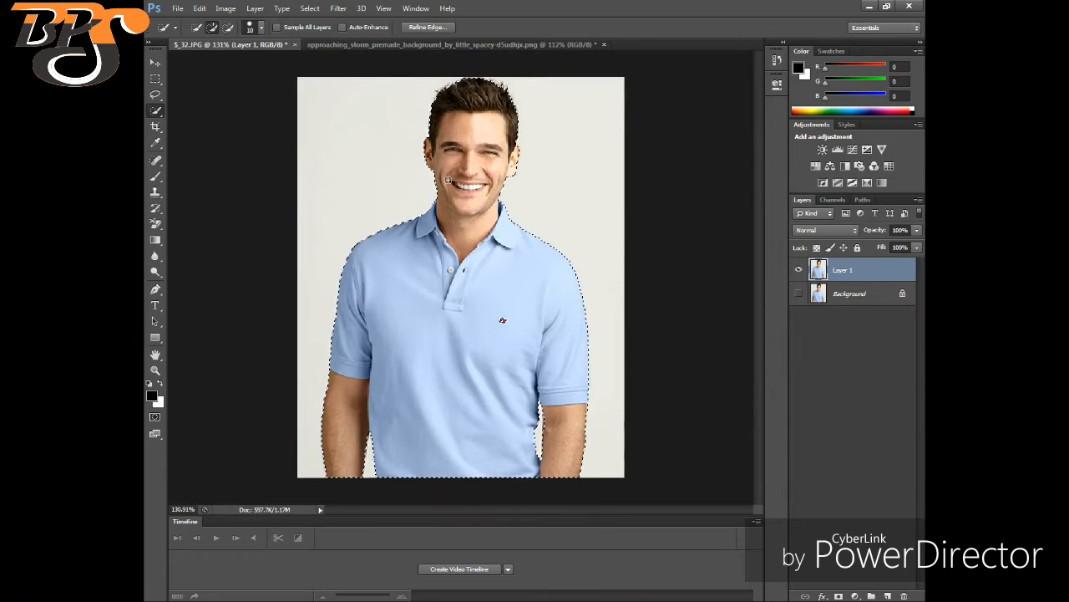
left_click(426, 28)
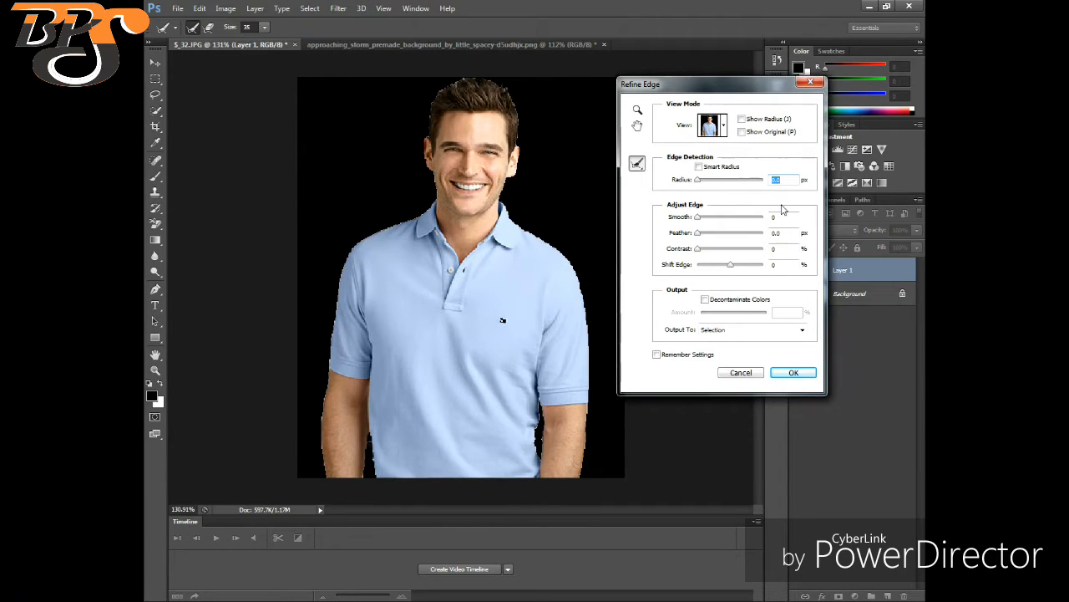
key("BackSpace")
type(".4")
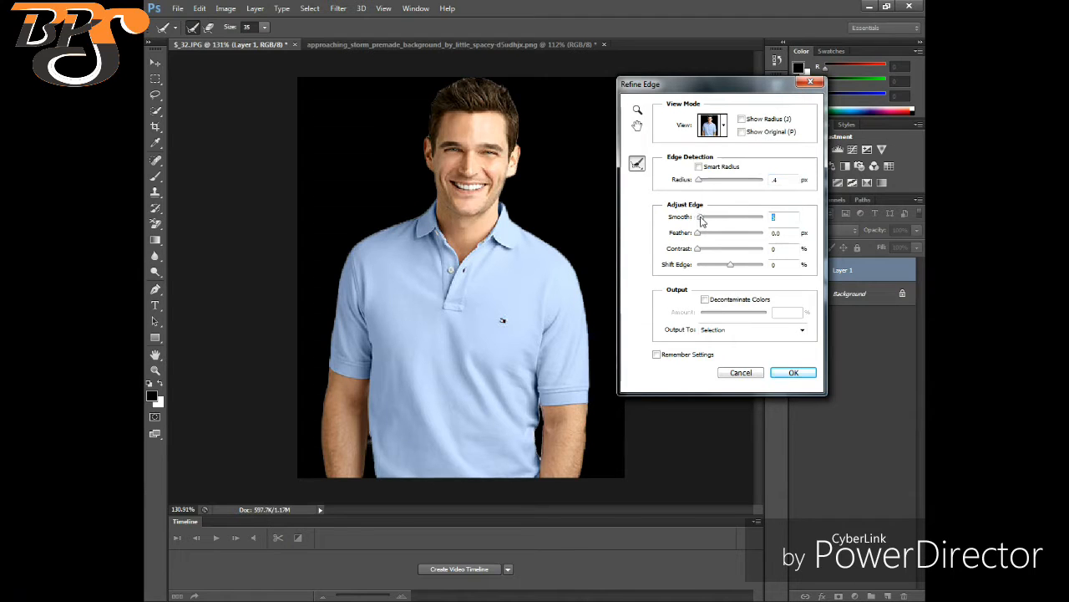
left_click_drag(704, 220, 702, 219)
left_click(764, 331)
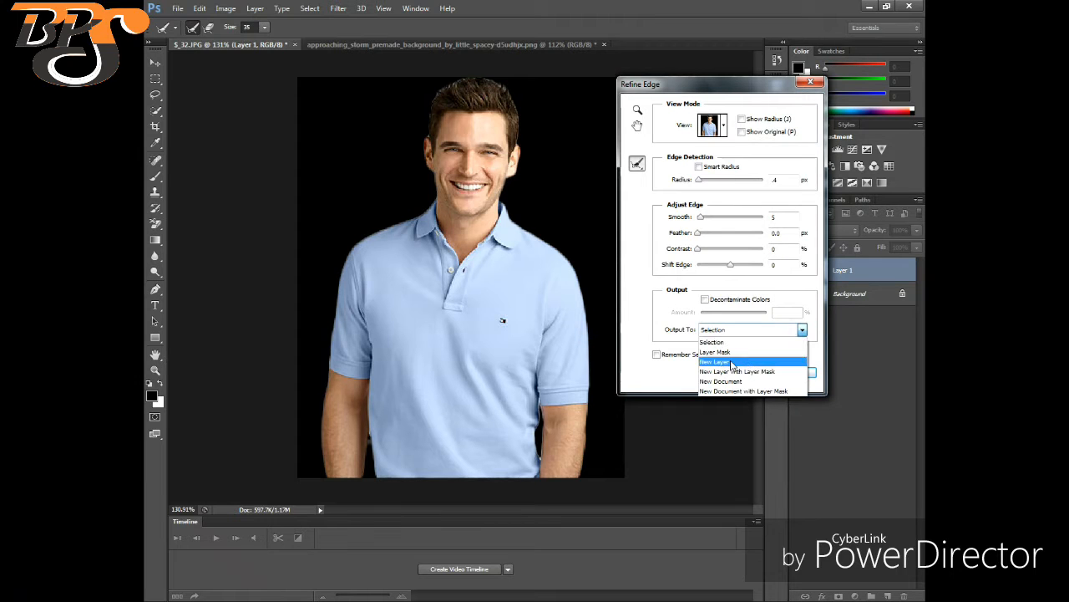
left_click(735, 362)
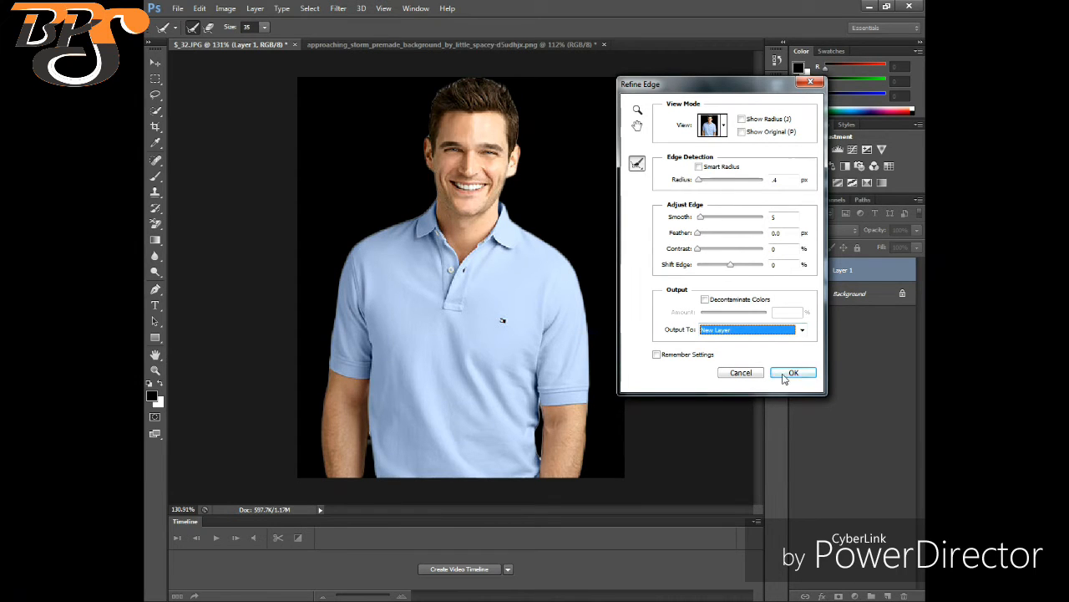
left_click(792, 372)
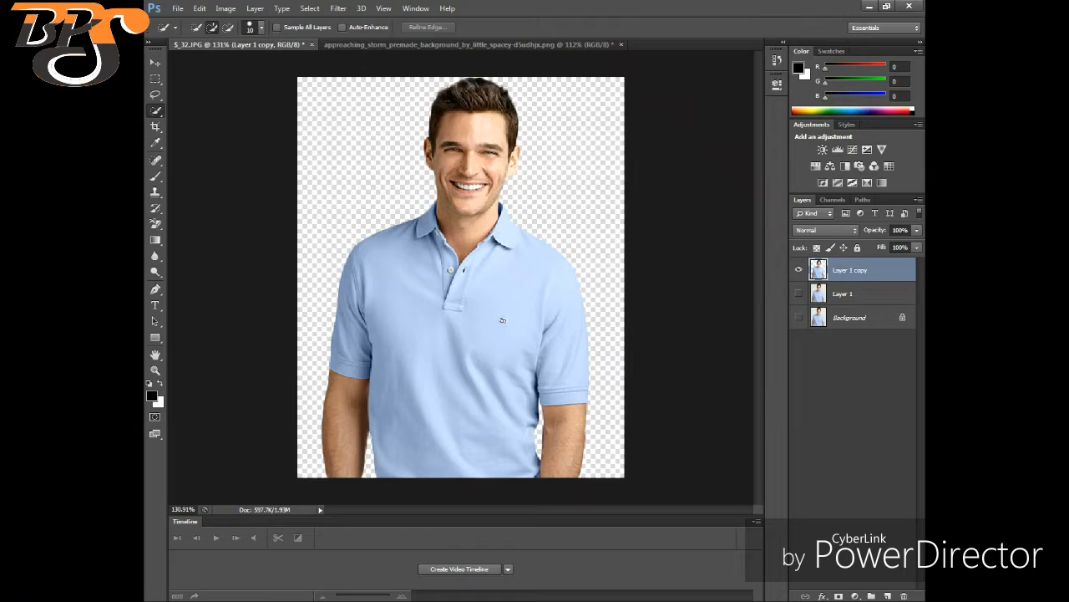
- Move the cut-out man into the approaching_storm background document and place him in the lower-left part of the scene
key("v")
left_click_drag(514, 323, 511, 101)
left_click_drag(429, 401, 435, 395)
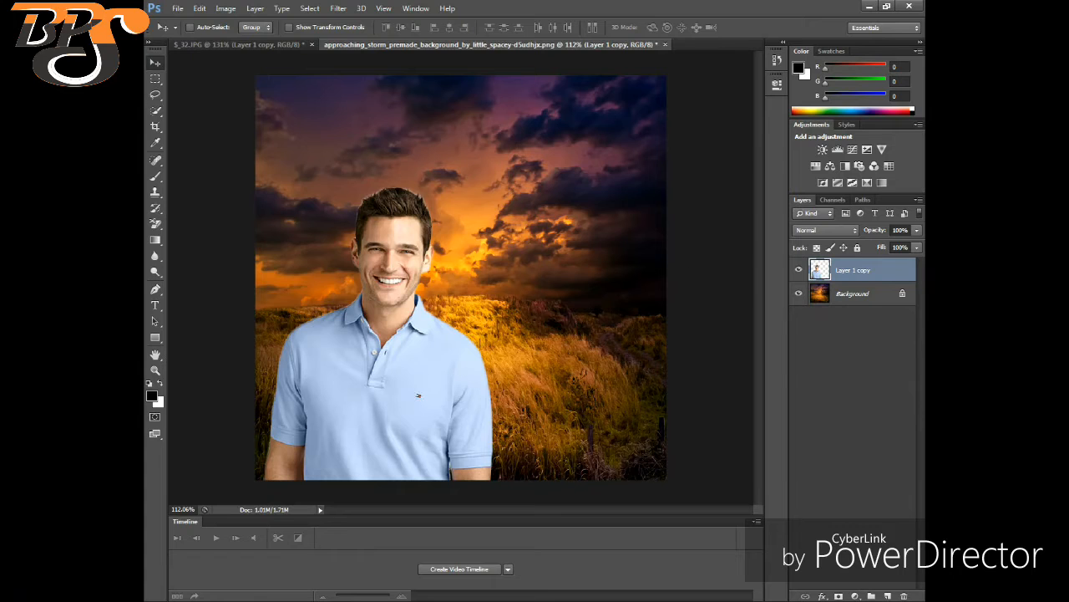
- Select the man's blue polo shirt on the Layer 1 copy layer with the Quick Selection tool
left_click(154, 94)
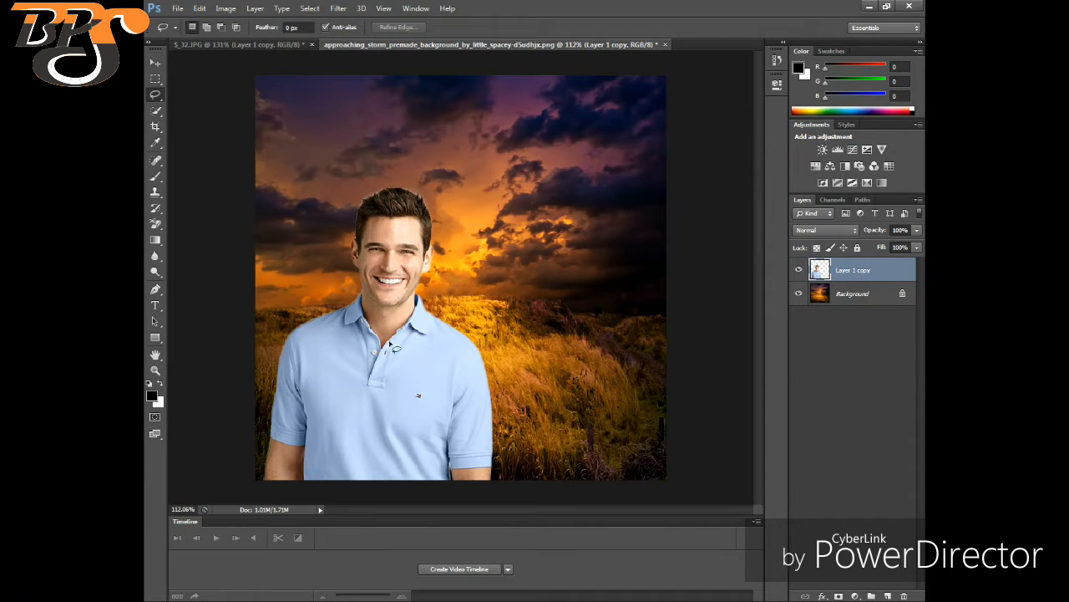
left_click(155, 109)
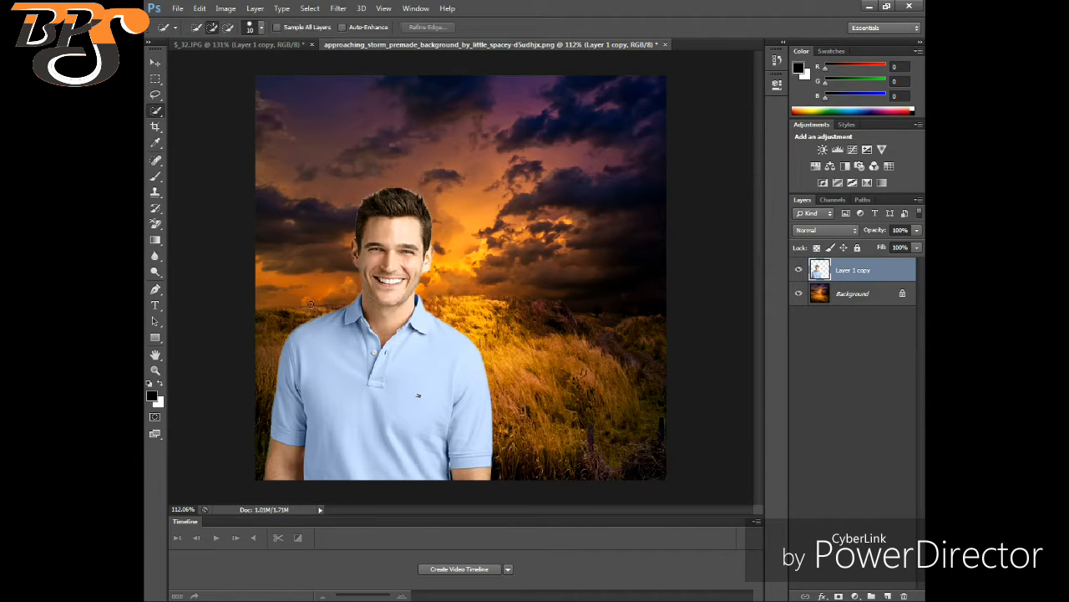
mouse_move(347, 382)
left_mouse_down()
mouse_move(384, 464)
mouse_move(413, 420)
mouse_move(417, 383)
left_mouse_up()
left_click_drag(429, 328, 427, 322)
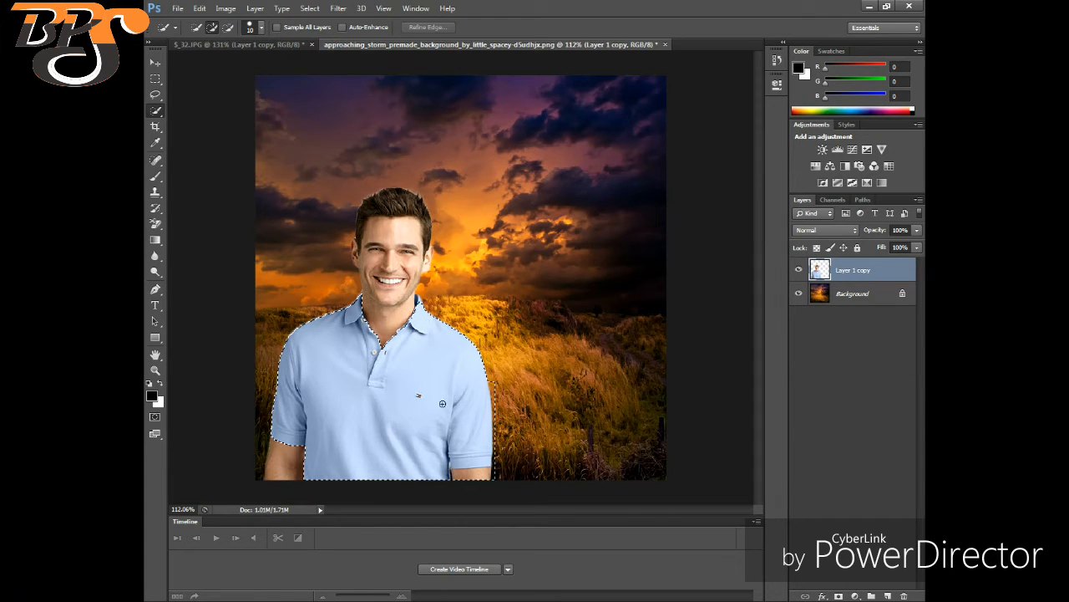
left_click_drag(493, 443, 481, 449)
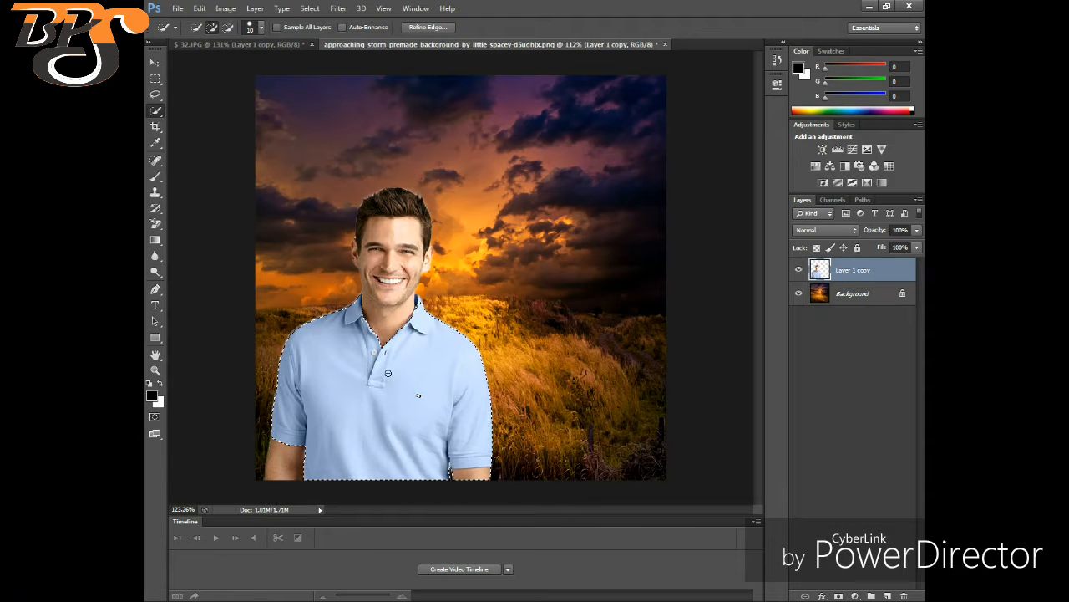
- Subtract the bare forearm below the sleeve nearest the grass from the shirt selection
scroll(388, 372, "up", 3)
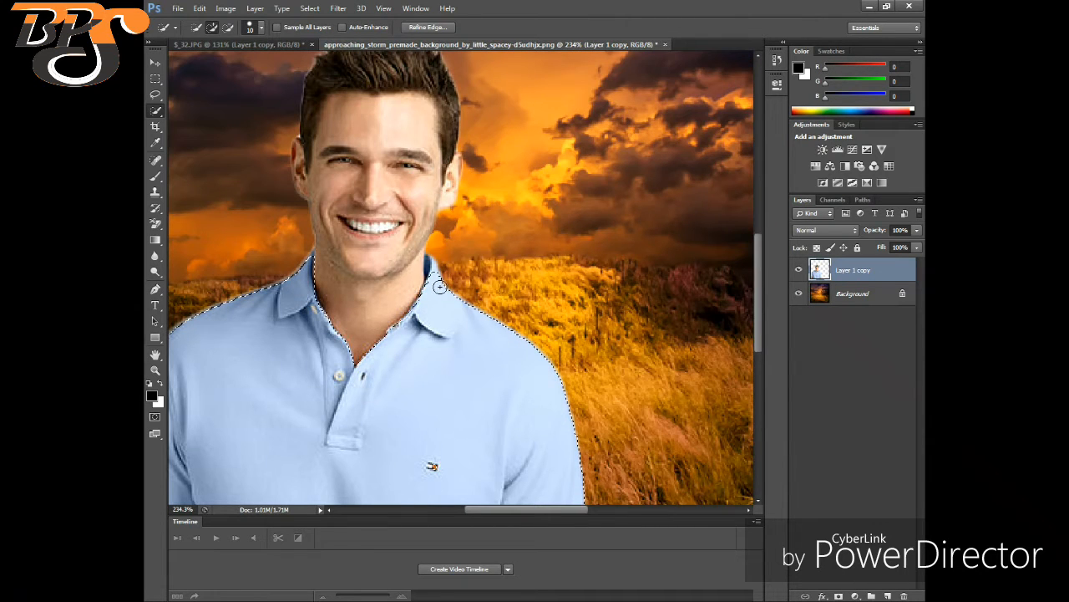
mouse_move(444, 410)
left_mouse_down()
mouse_move(451, 248)
mouse_move(470, 196)
mouse_move(463, 135)
left_mouse_up()
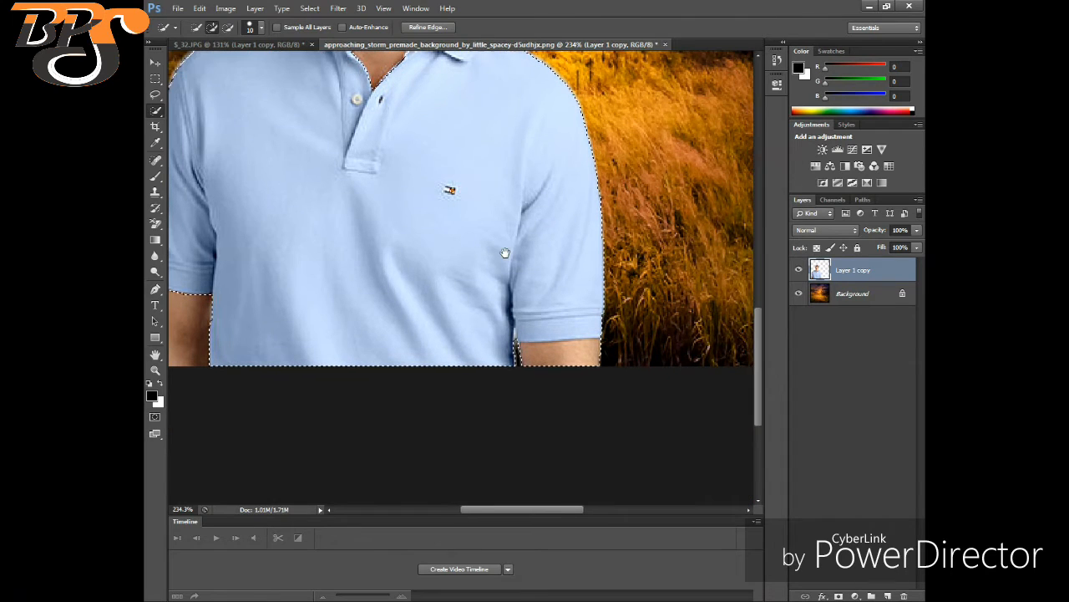
key("alt")
left_click(602, 365, "alt")
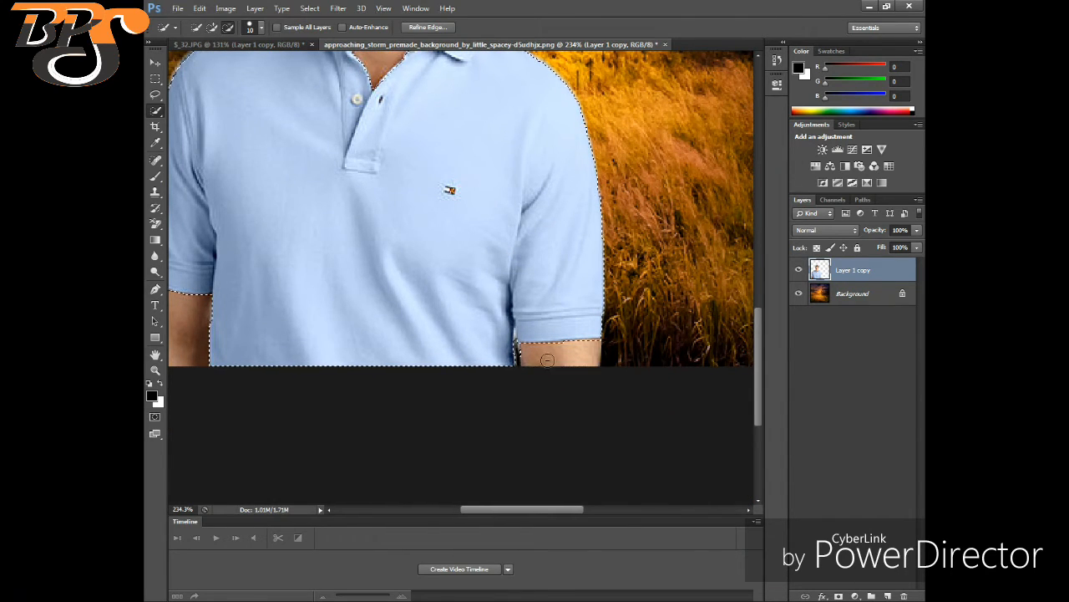
left_click_drag(383, 325, 465, 333)
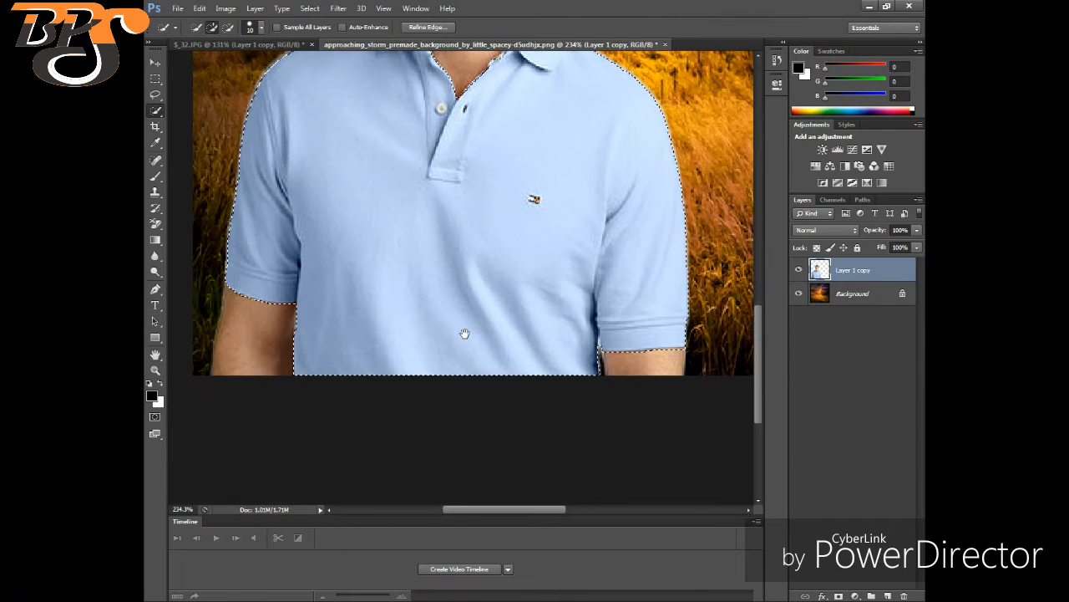
- Refine the shirt selection's edge with a 0.4 px radius and slight smoothing, output as a selection
scroll(466, 334, "down", 5)
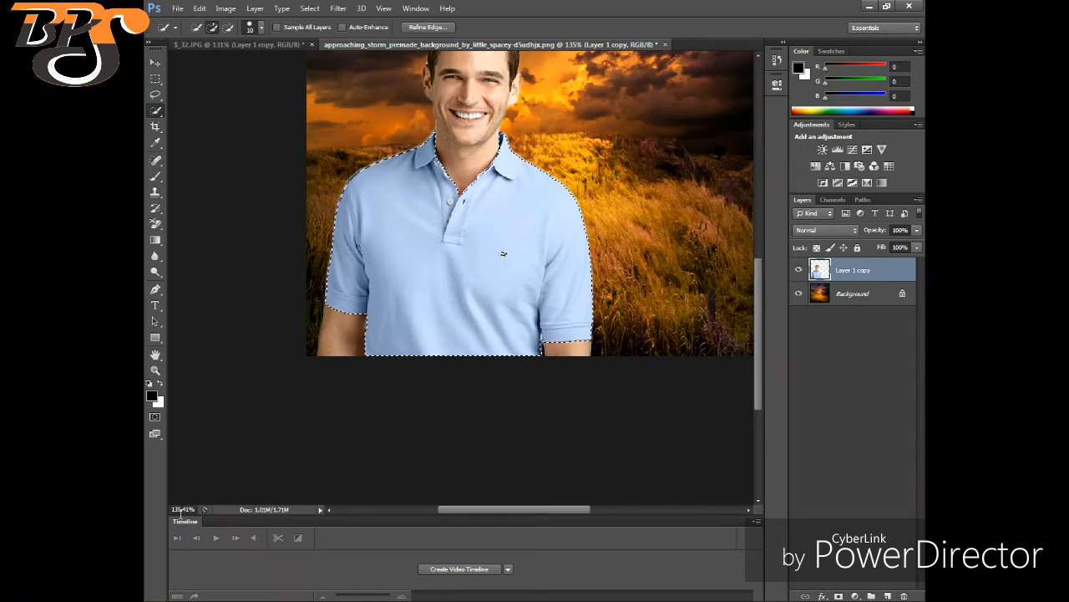
scroll(195, 470, "down", 3)
left_click(426, 26)
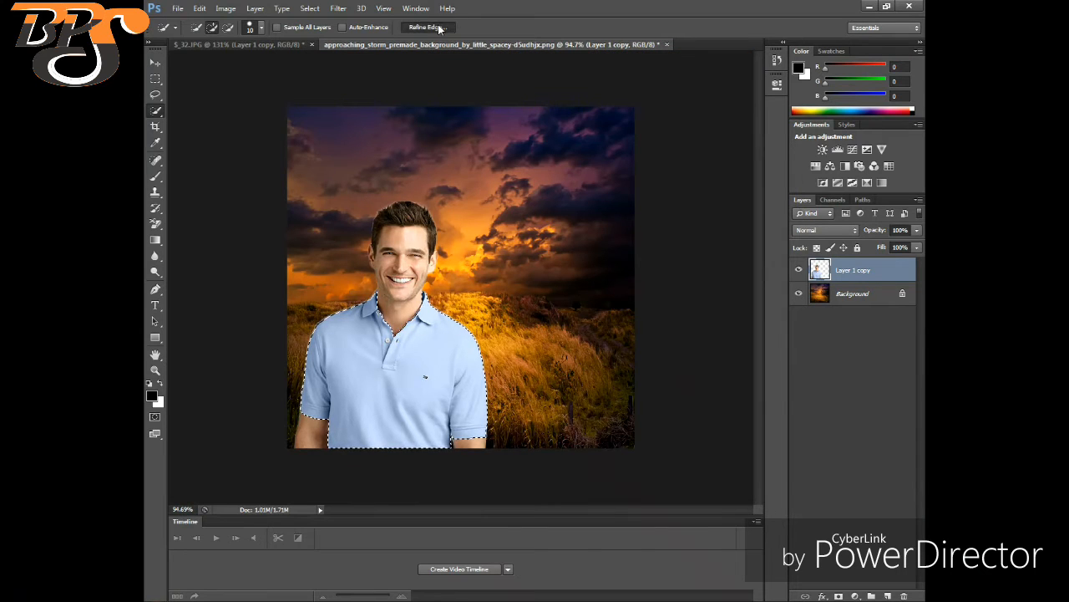
key("BackSpace")
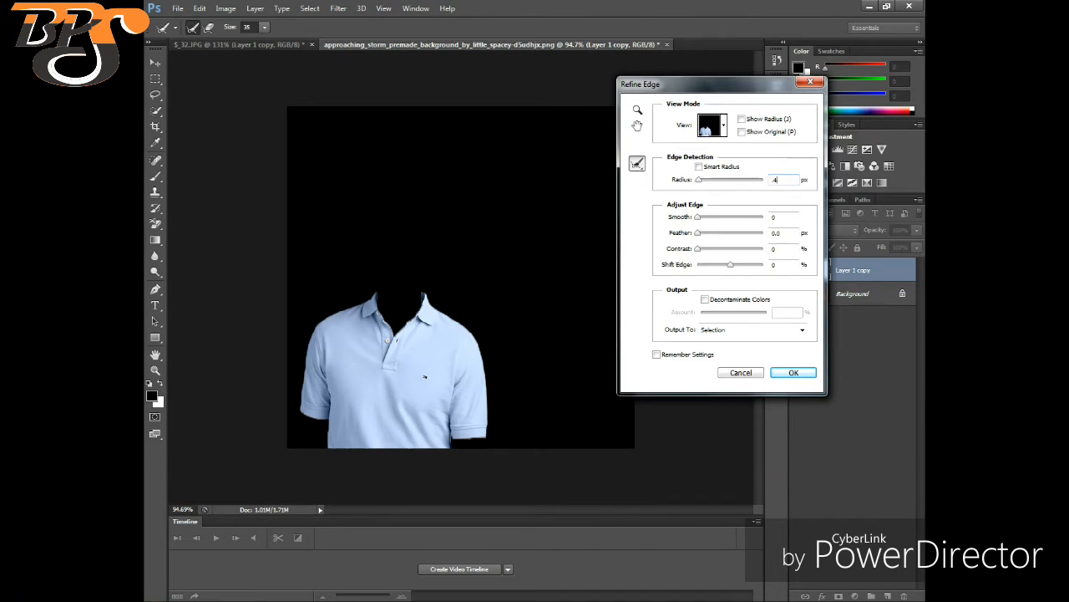
left_click_drag(698, 216, 701, 217)
left_click(794, 372)
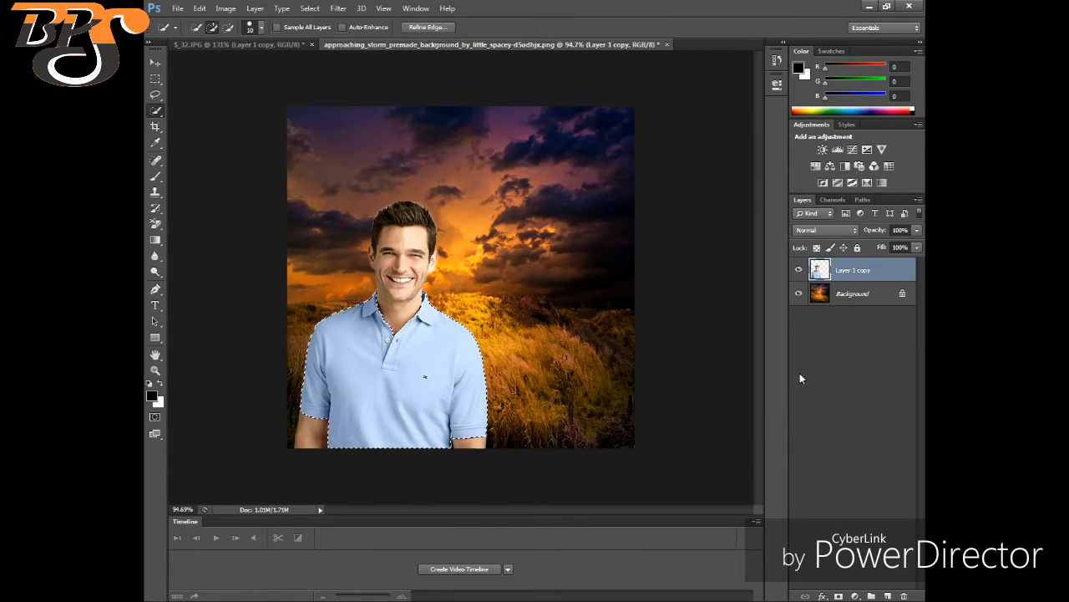
- Refine the shirt selection's edge with a 0.4 px radius and smoothing of 5, output to a new layer
left_click(429, 29)
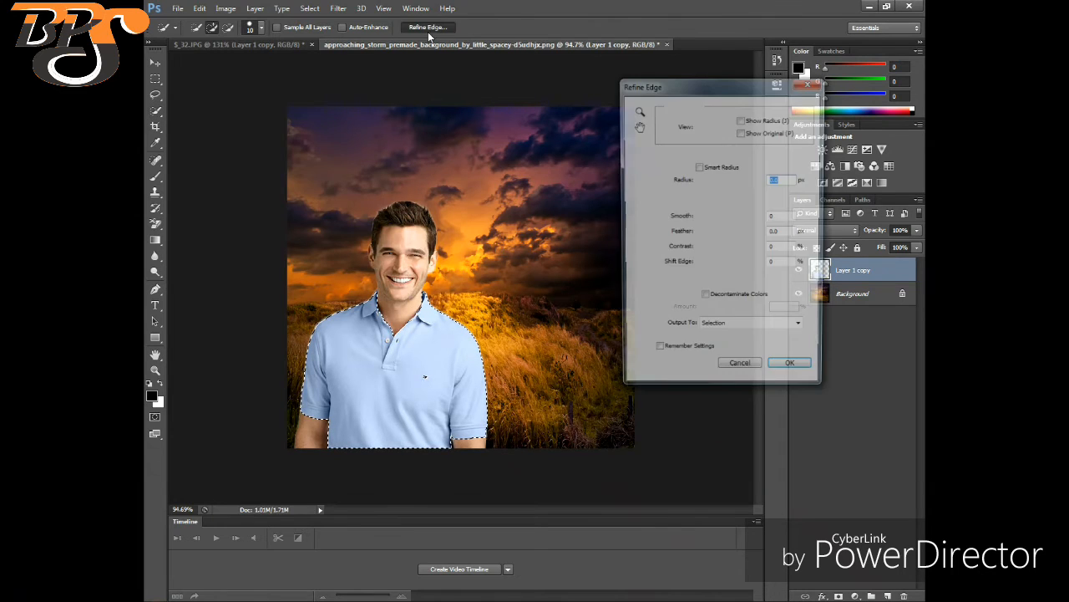
type("4")
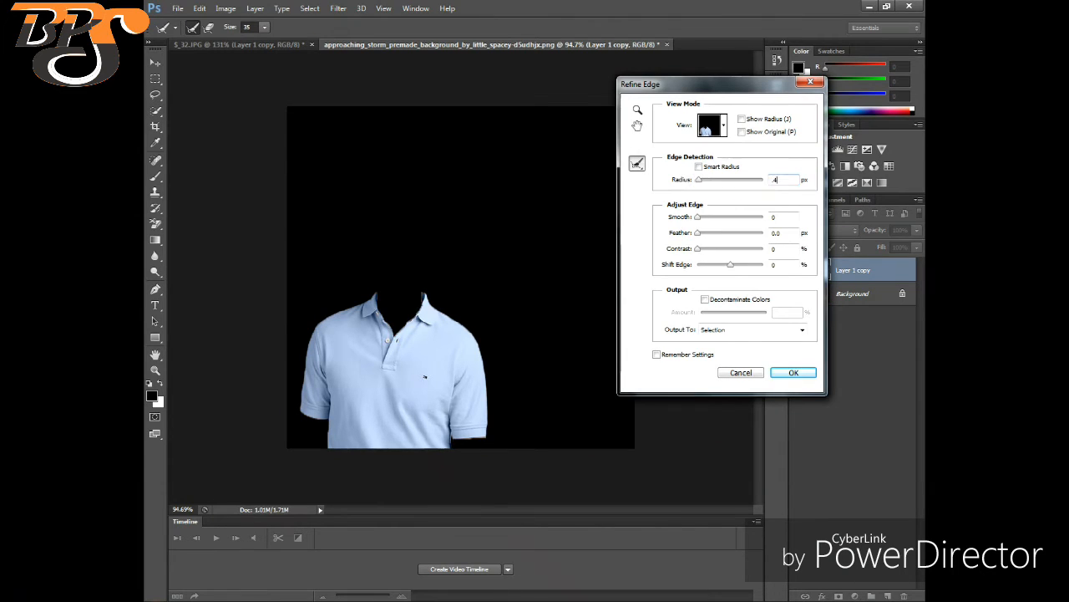
key("Tab")
type("5")
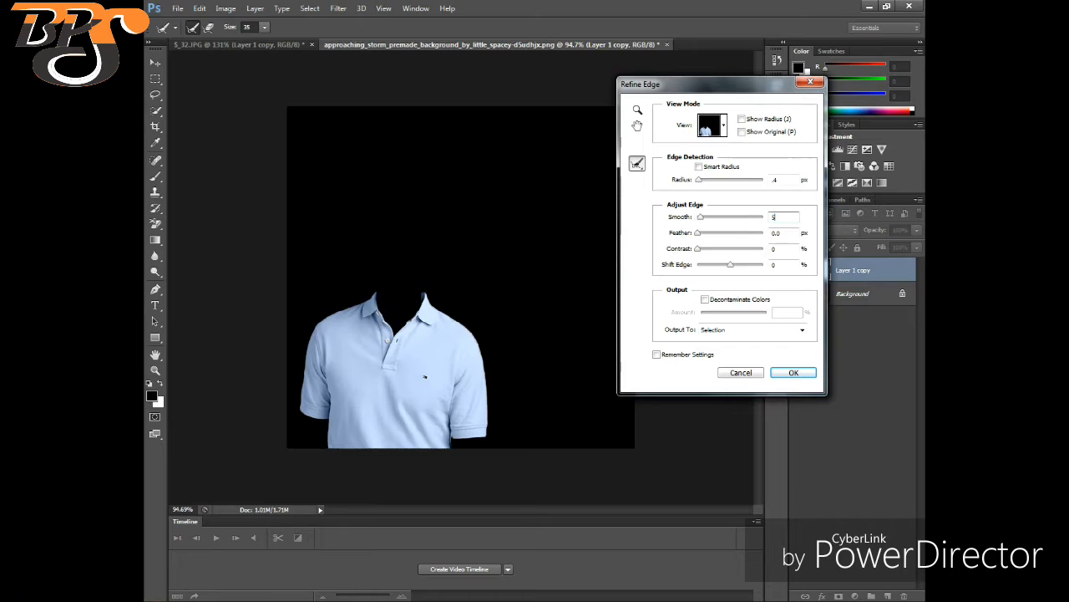
left_click(752, 330)
left_click(716, 361)
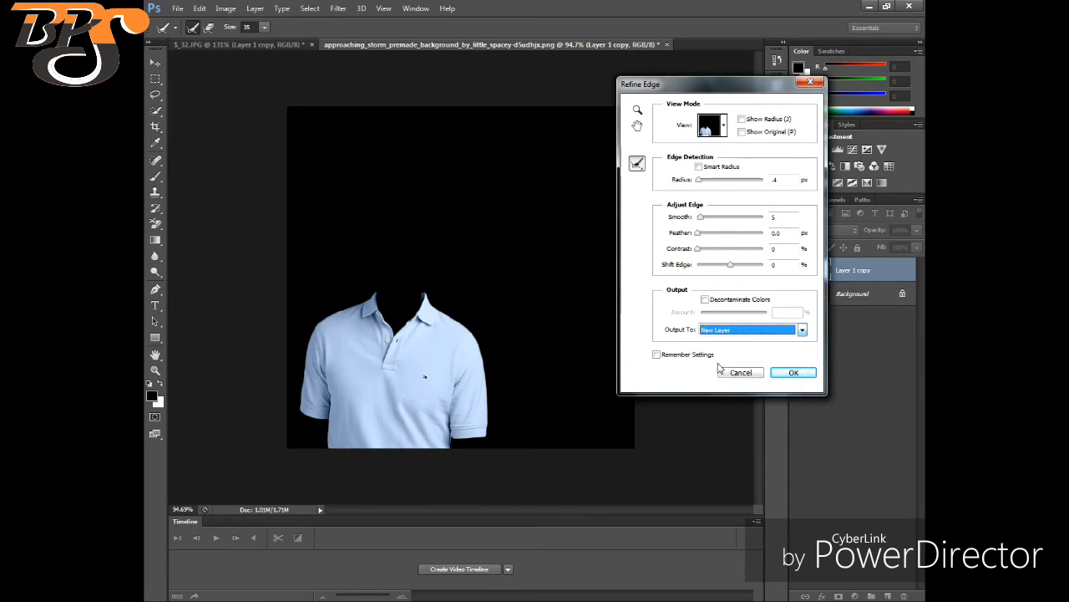
left_click(795, 373)
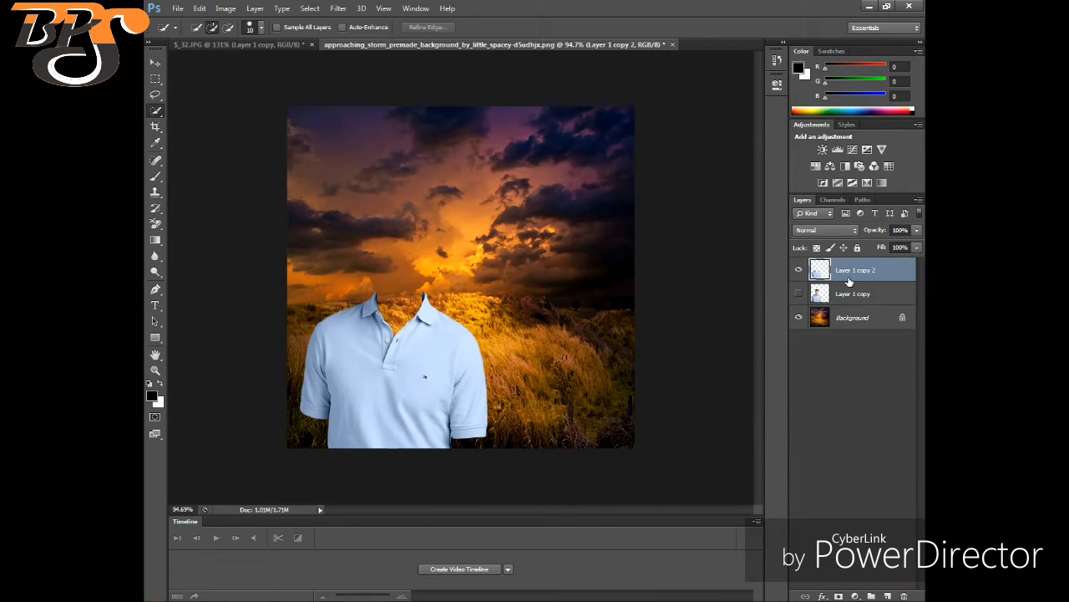
- Select the outline of the shirt from the contents of the Layer 1 copy 2 layer
left_click(154, 64)
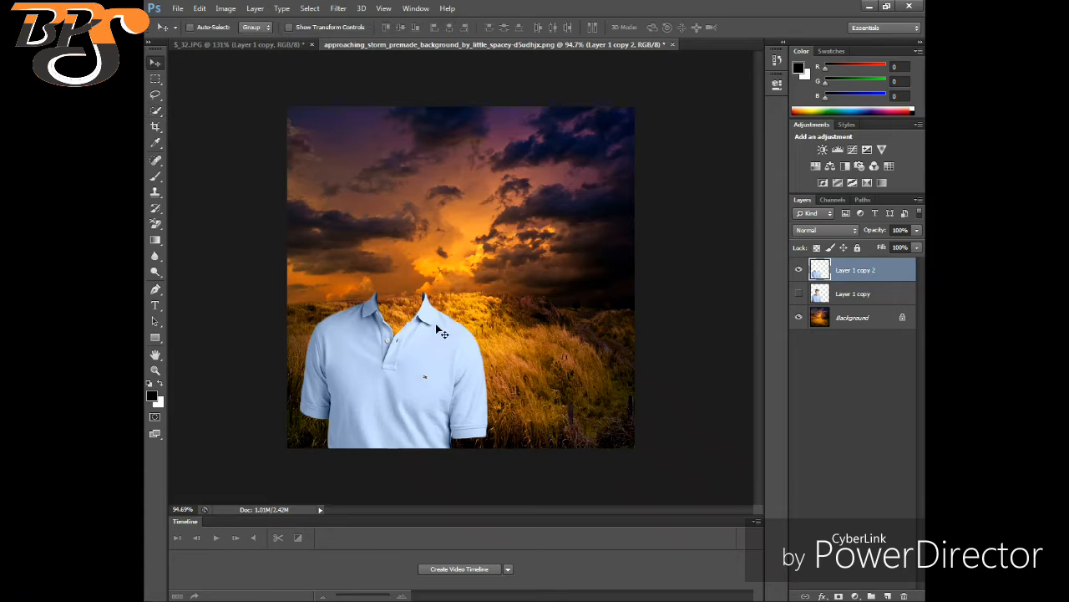
key("ctrl+a")
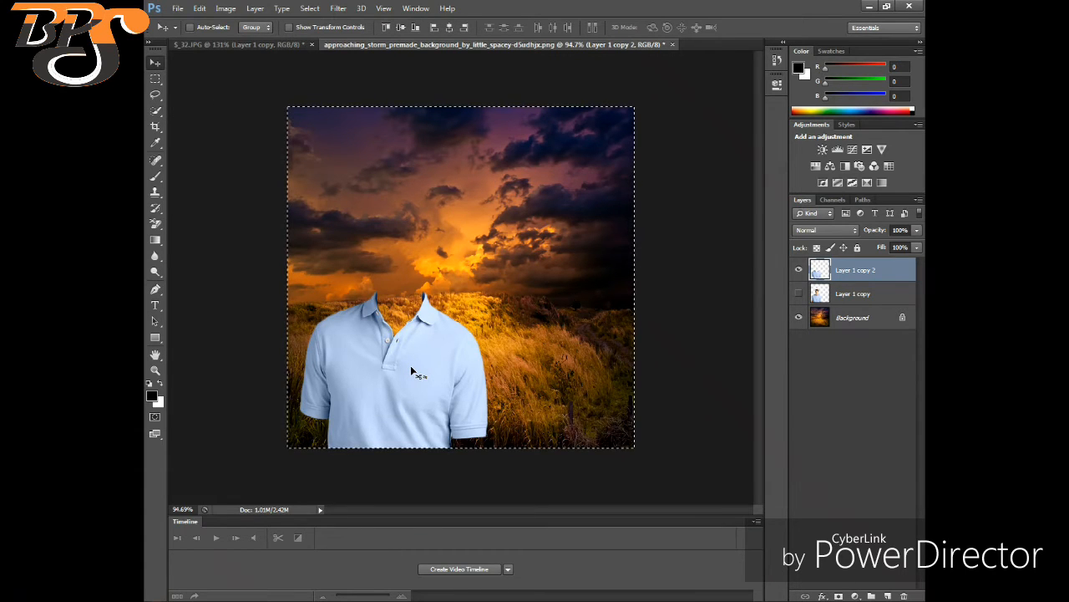
left_click_drag(437, 371, 432, 370)
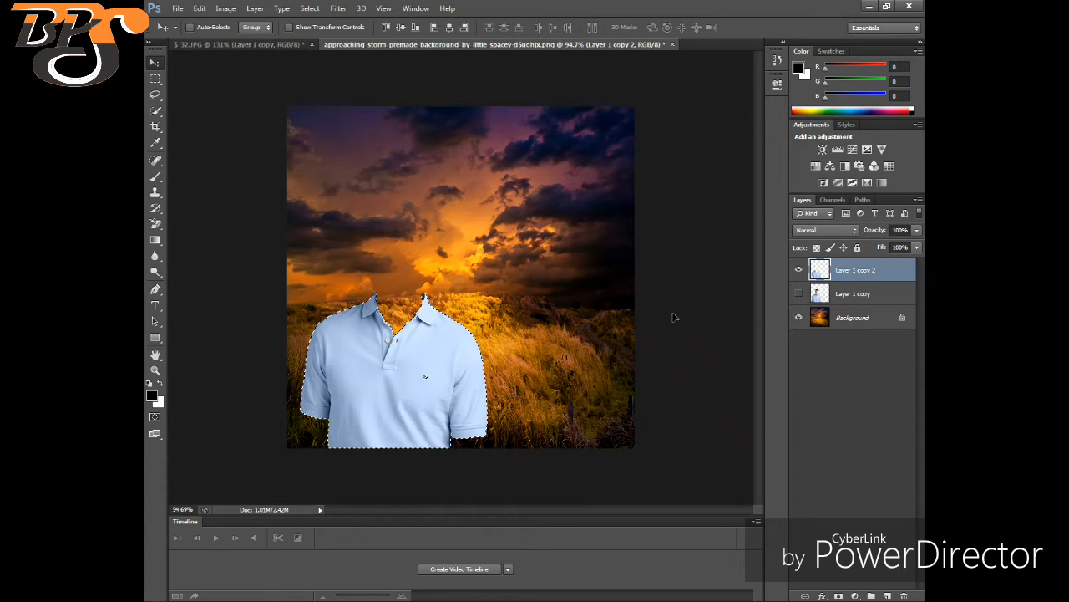
- Show Layer 1 copy, hide Layer 1 copy 2, delete the selected shirt area from Layer 1 copy, and deselect
left_click(869, 294)
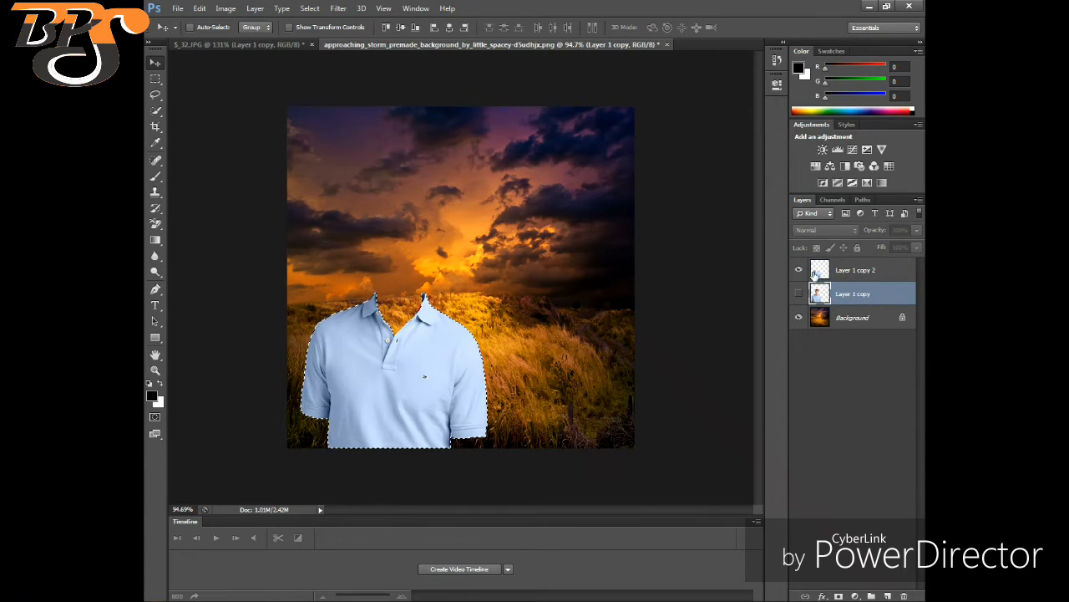
left_click(799, 294)
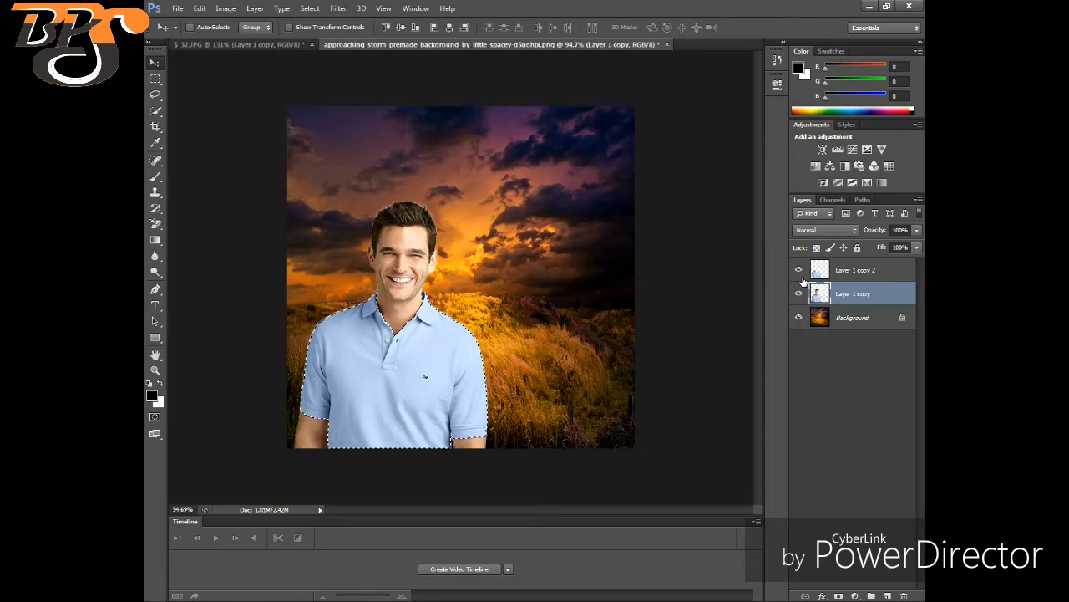
left_click(798, 270)
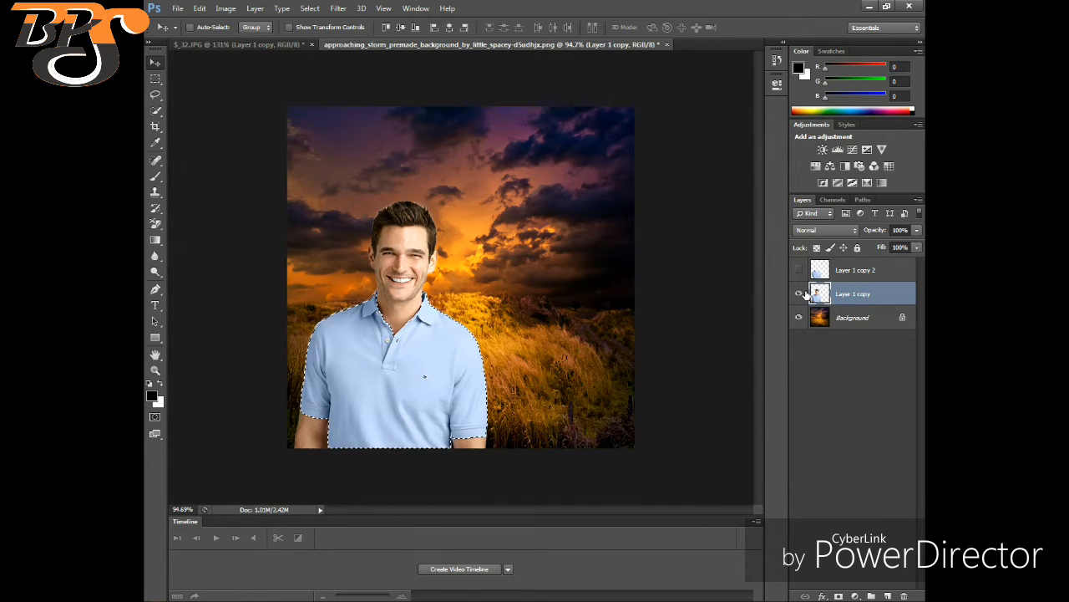
key("Delete")
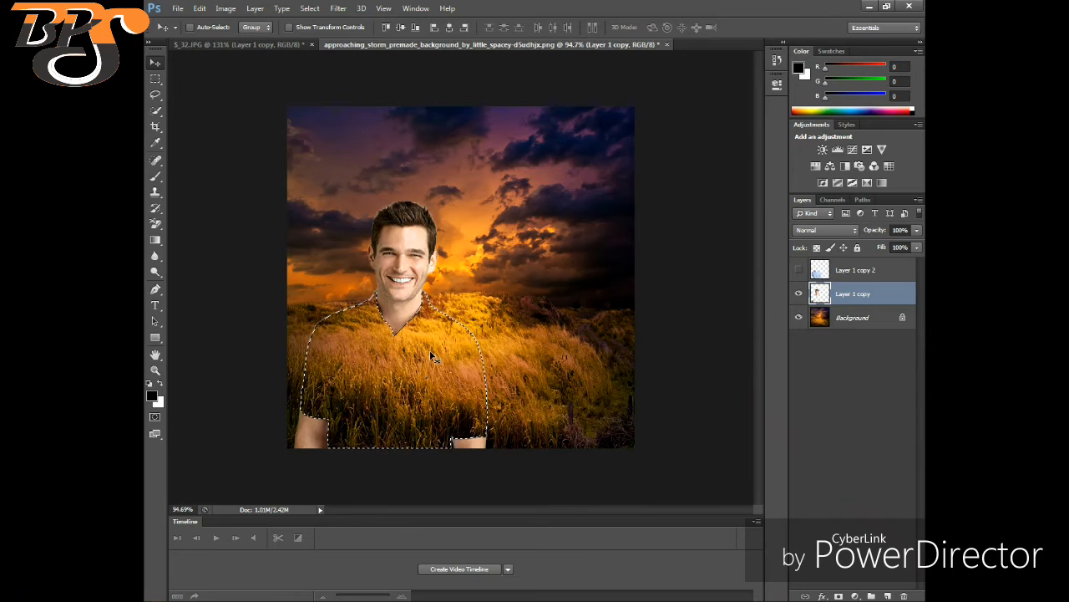
key("ctrl+d")
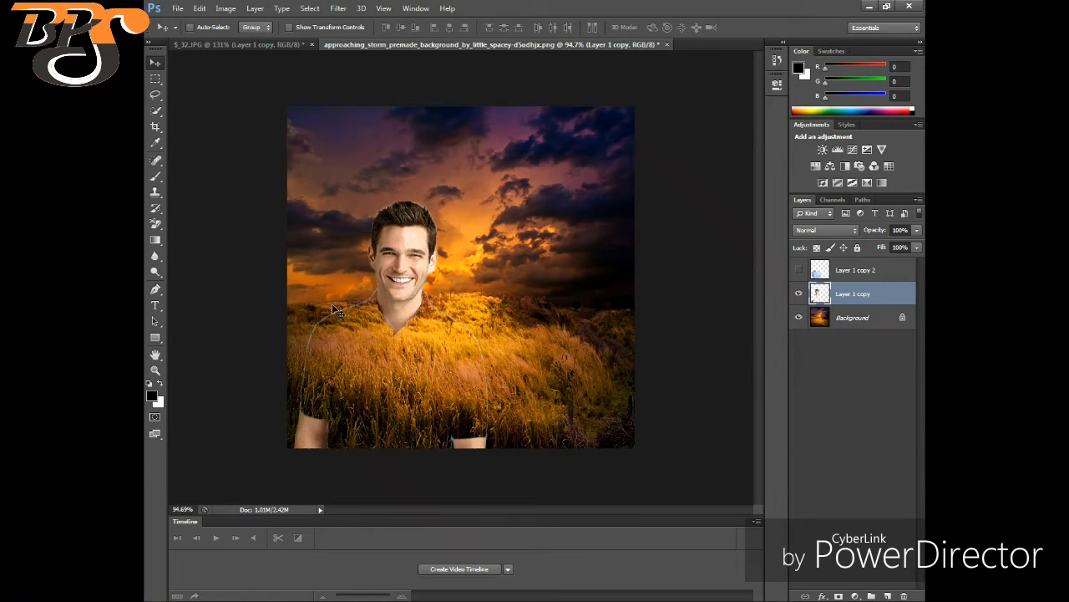
- Erase the leftover shirt outline along the man's right shoulder and sleeve on Layer 1 copy with the Background Eraser
left_click(156, 225)
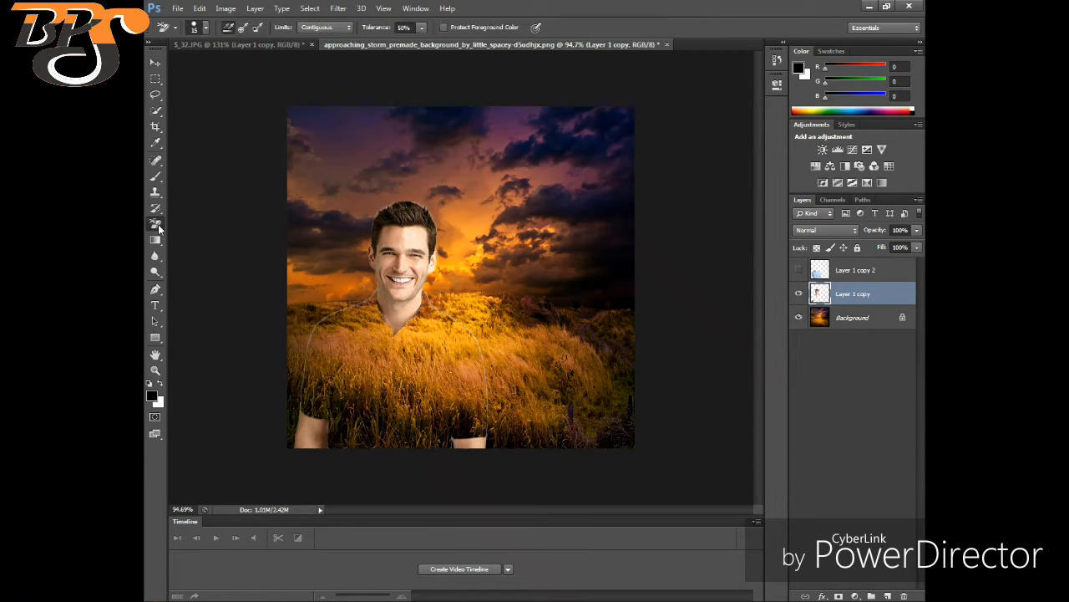
right_click(156, 228)
left_click(205, 236)
scroll(361, 327, "up", 3, "alt")
scroll(362, 328, "up", 2, "alt")
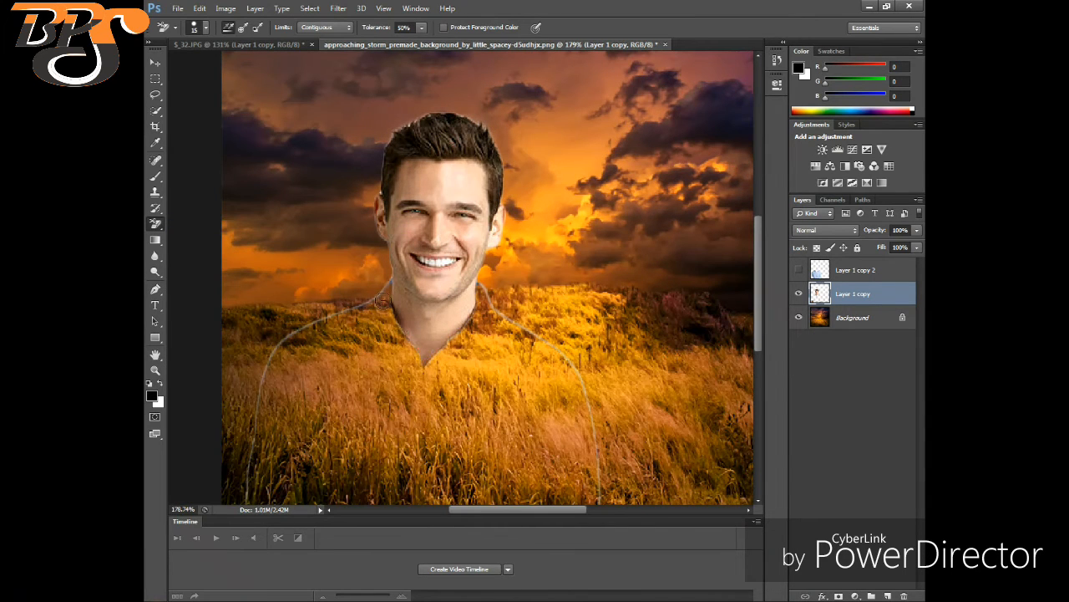
mouse_move(334, 324)
left_mouse_down()
mouse_move(351, 327)
mouse_move(289, 353)
left_mouse_up()
left_click_drag(262, 410, 255, 469)
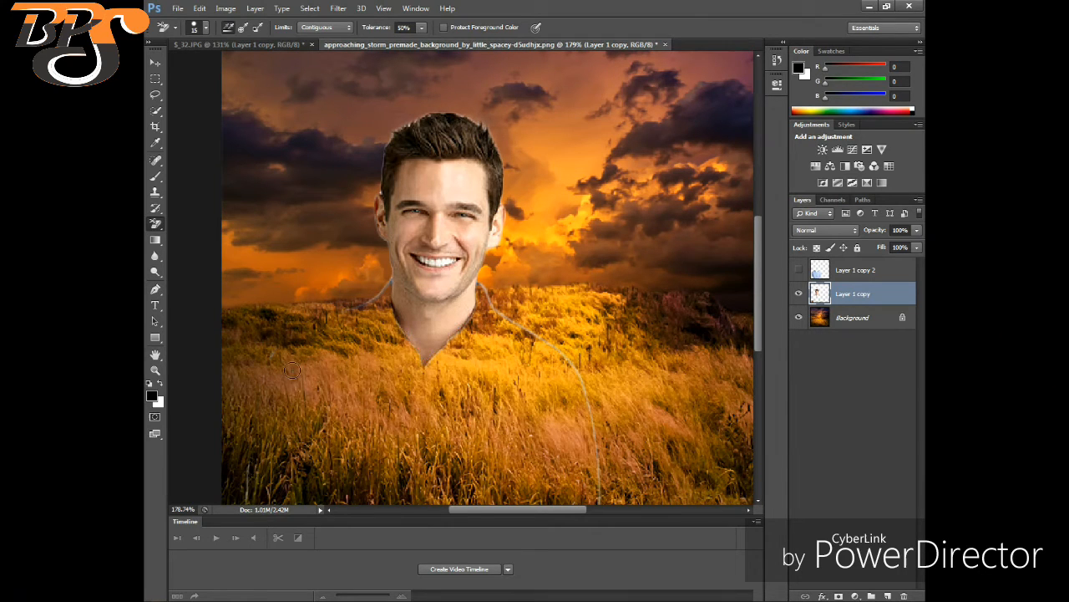
left_click_drag(378, 312, 397, 293)
left_click_drag(318, 399, 399, 262)
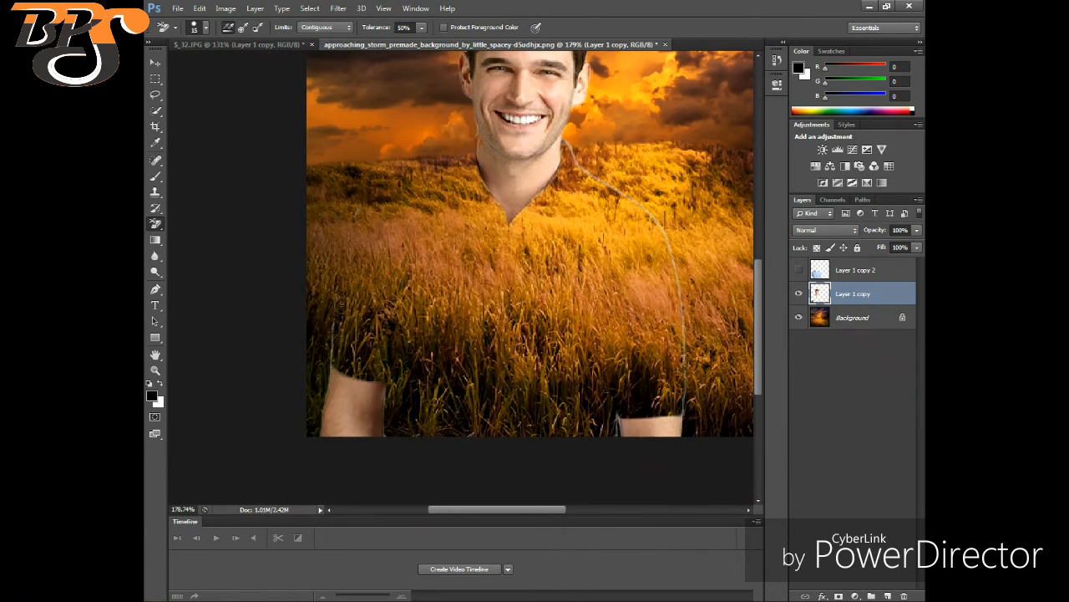
mouse_move(341, 306)
left_mouse_down()
mouse_move(342, 368)
mouse_move(349, 337)
mouse_move(340, 347)
left_mouse_up()
- Erase the leftover shirt outline along the man's left shoulder and sleeve, and show the Layer 1 copy 2 shirt layer again
left_click_drag(606, 203, 577, 150)
mouse_move(618, 200)
left_mouse_down()
mouse_move(665, 227)
mouse_move(692, 304)
mouse_move(690, 269)
mouse_move(693, 340)
left_mouse_up()
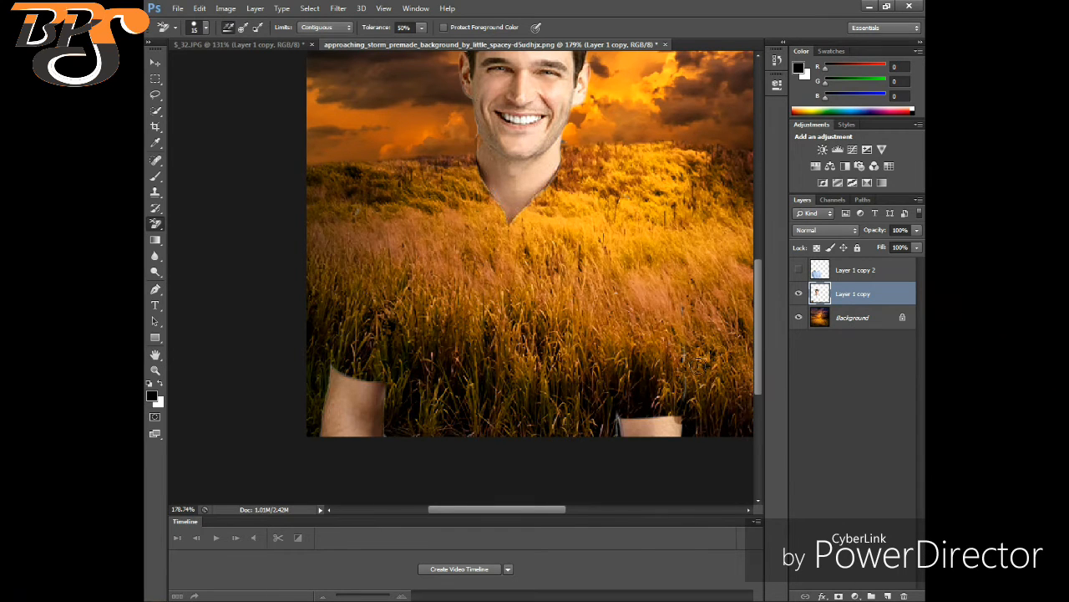
scroll(694, 393, "down", 2)
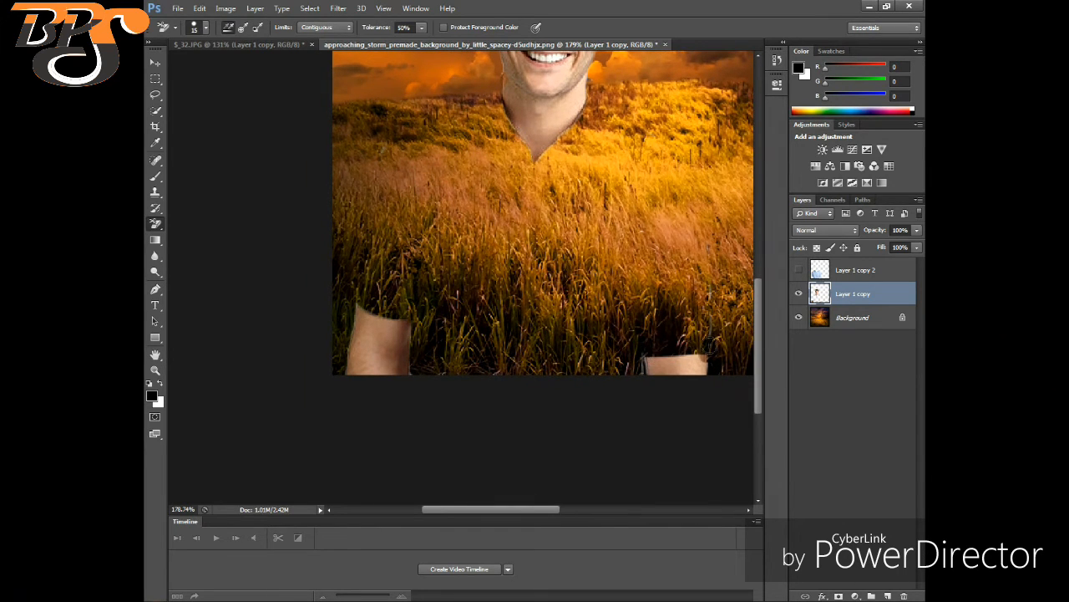
left_click_drag(704, 255, 593, 330)
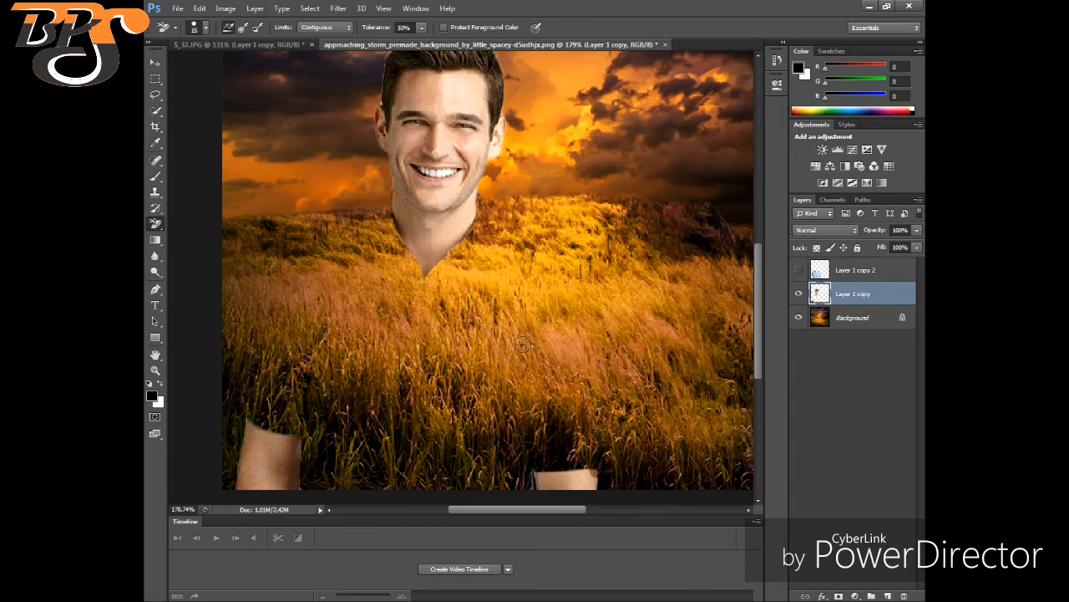
scroll(522, 344, "down", 2)
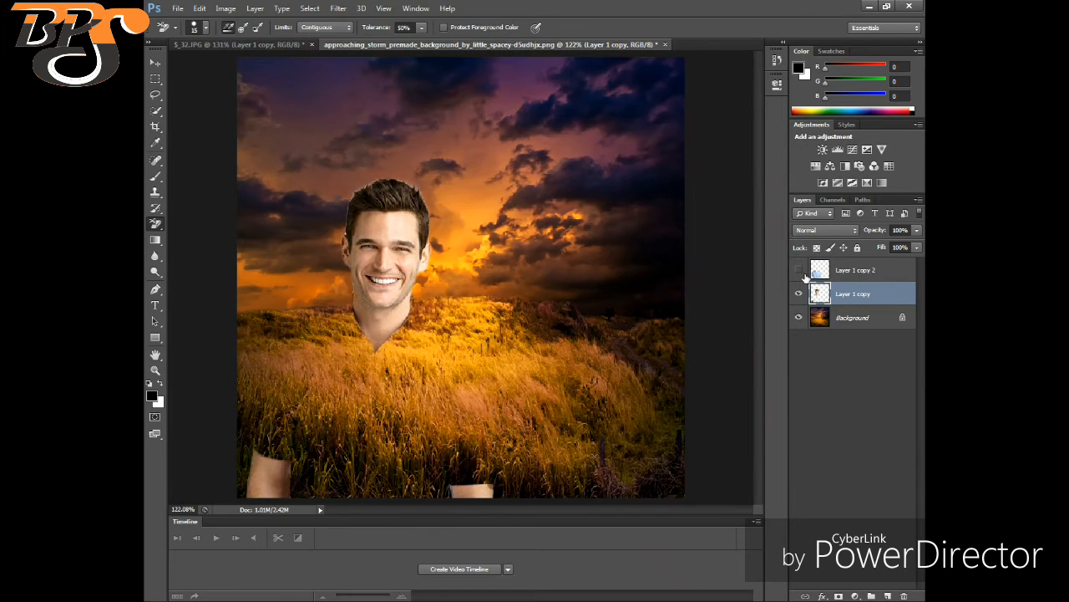
left_click(800, 270)
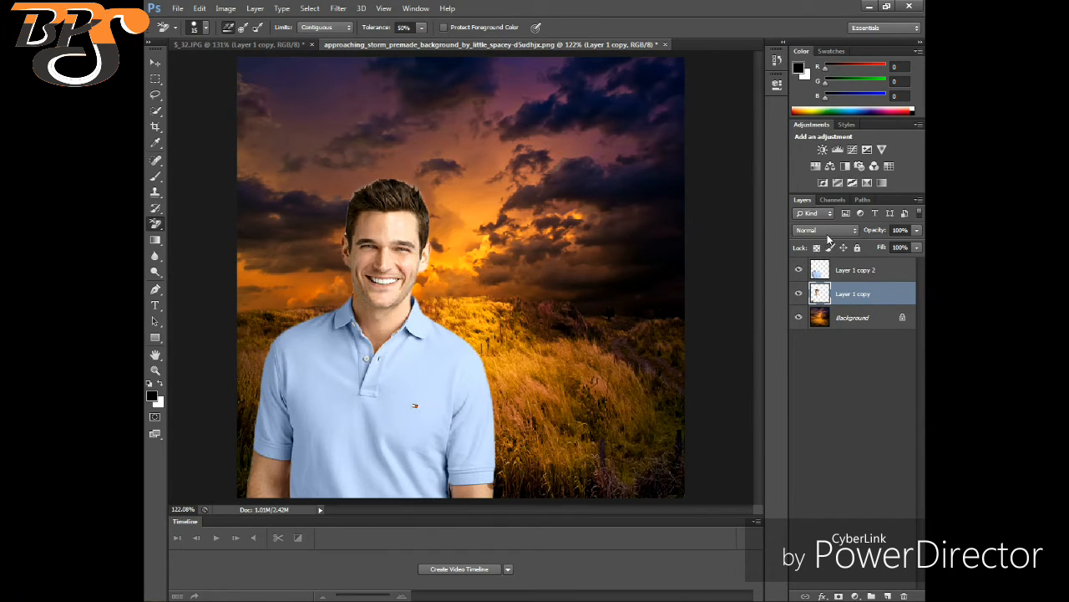
left_click(827, 232)
left_click(808, 277)
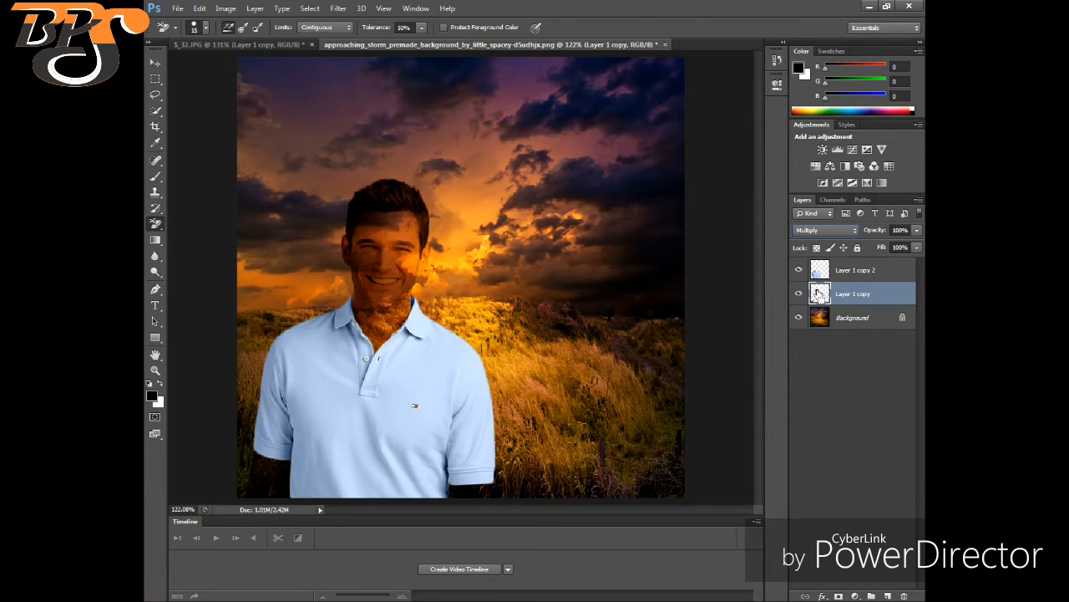
key("ctrl+z")
- Set the blend mode of the Layer 1 copy 2 shirt layer to Multiply
left_click(845, 271)
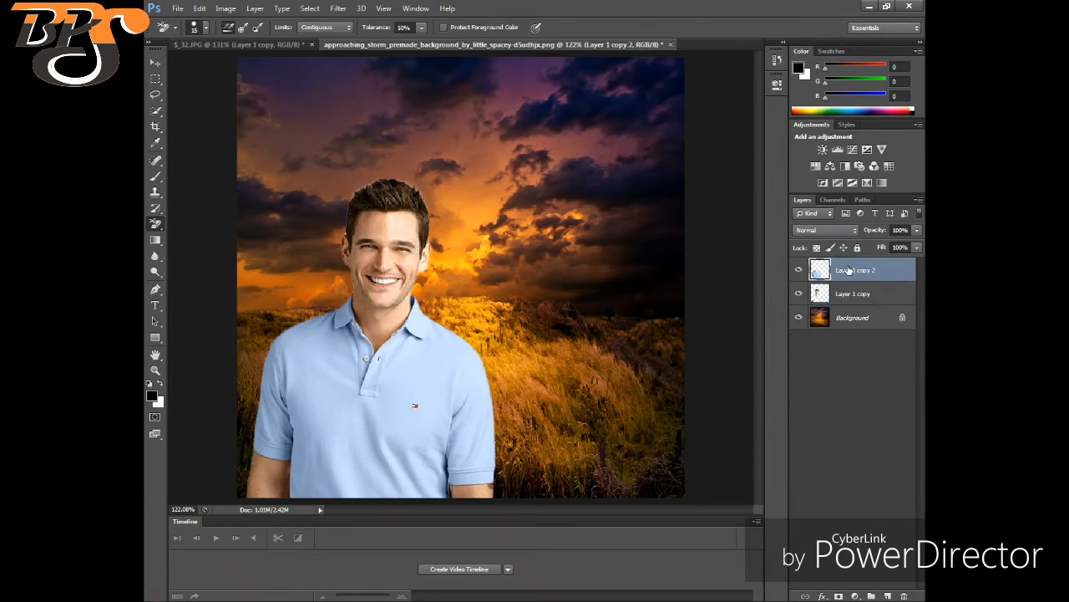
left_click(840, 231)
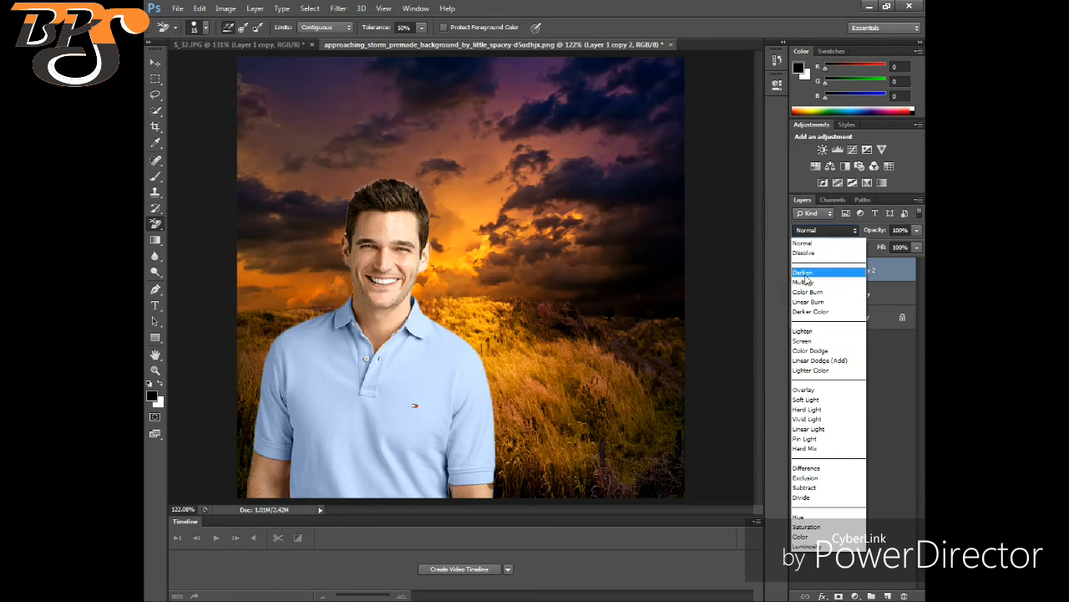
left_click(807, 282)
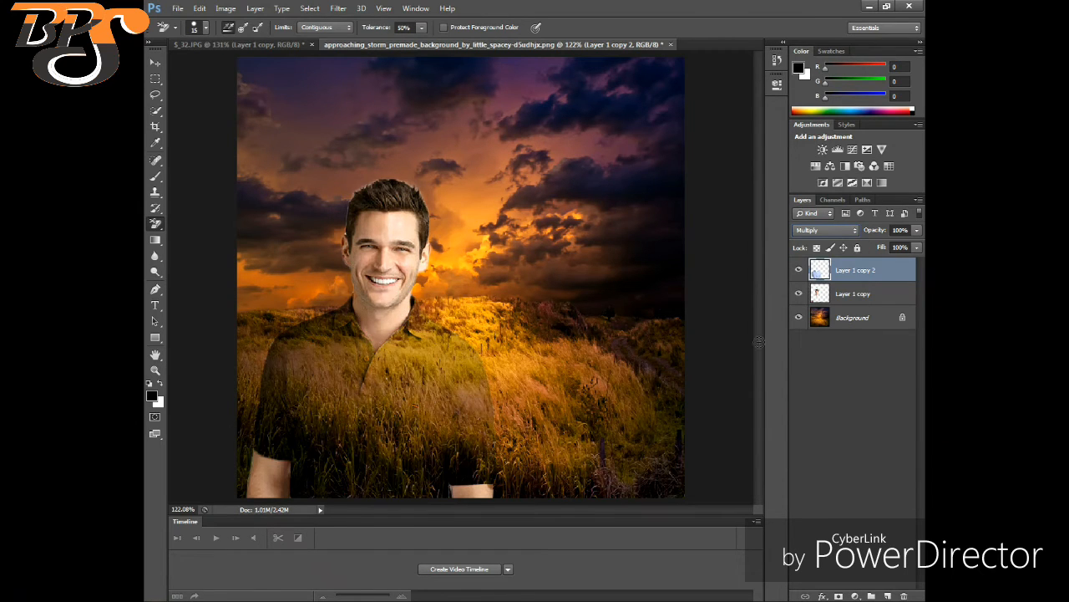
- Compare other blend modes on the shirt layer, such as Color Burn, Darken, Hard Light and Color, and return it to Multiply
key("Down")
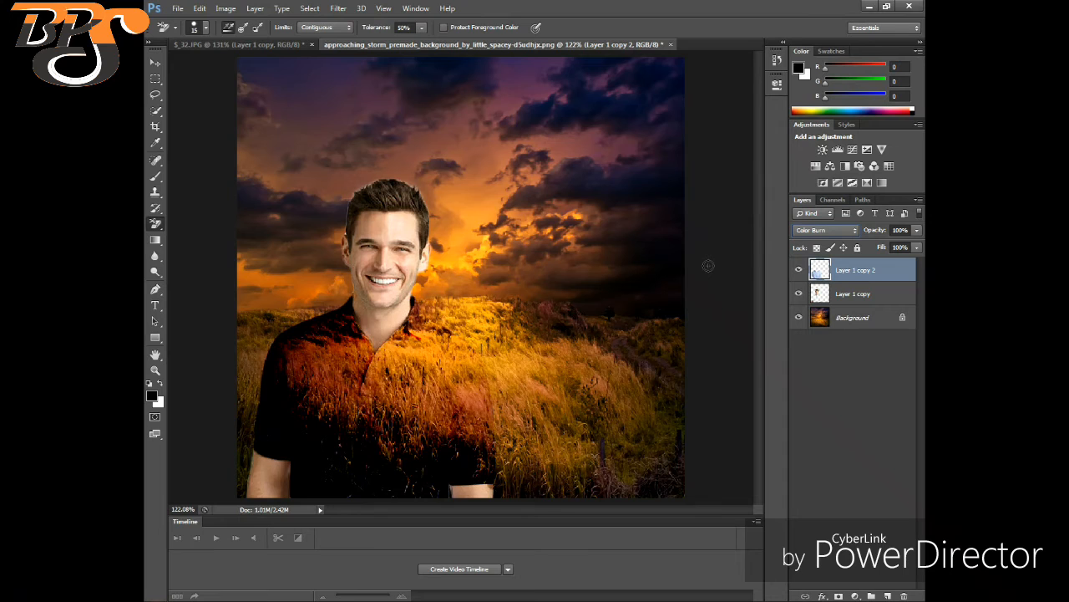
key("Up")
key("Down")
key("Down")
key("Up")
key("Up")
key("Up")
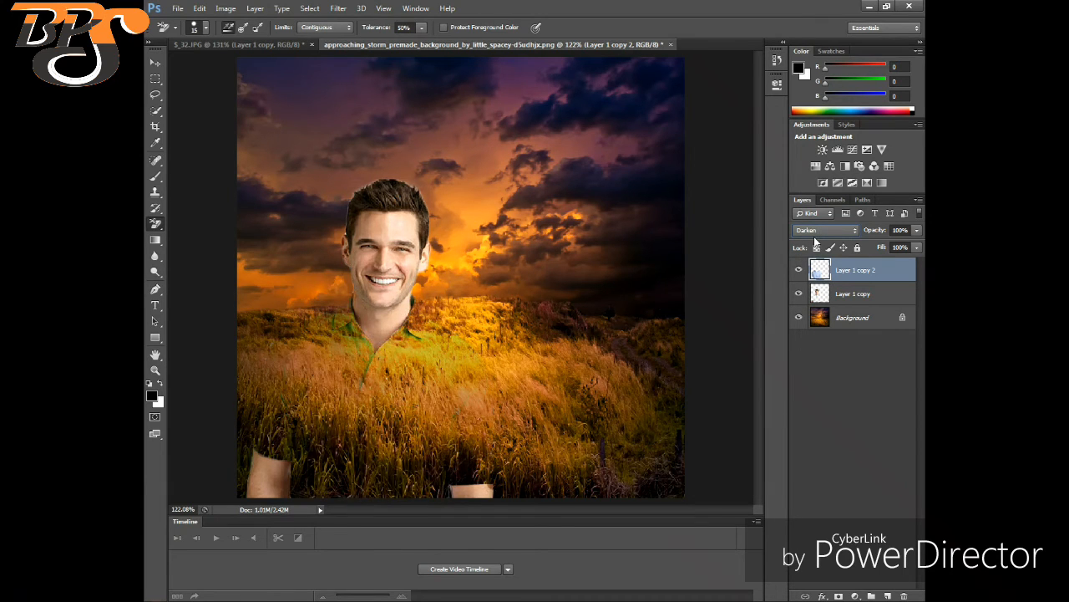
key("Down")
key("Down")
key("Down")
key("Down")
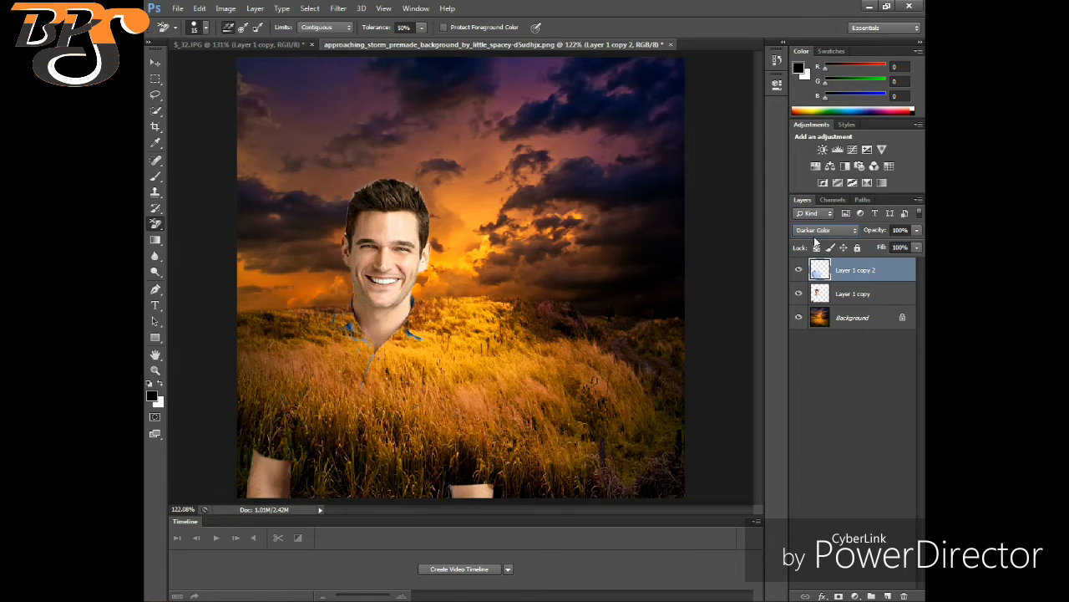
key("Down")
key("Down")
key("Down")
key("Down")
key("Down")
key("Down")
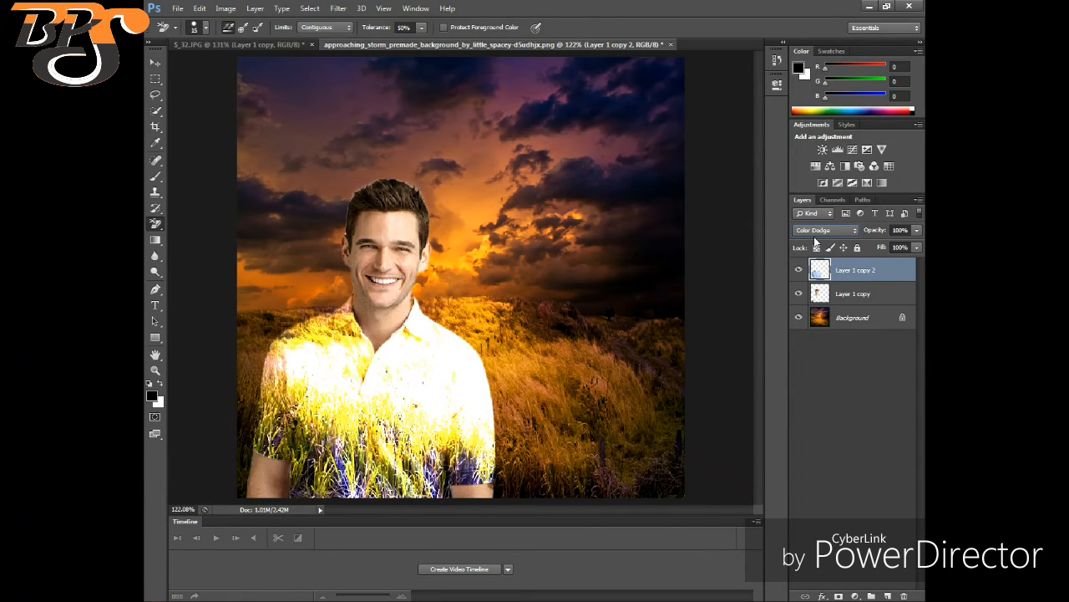
key("Down")
key("Down")
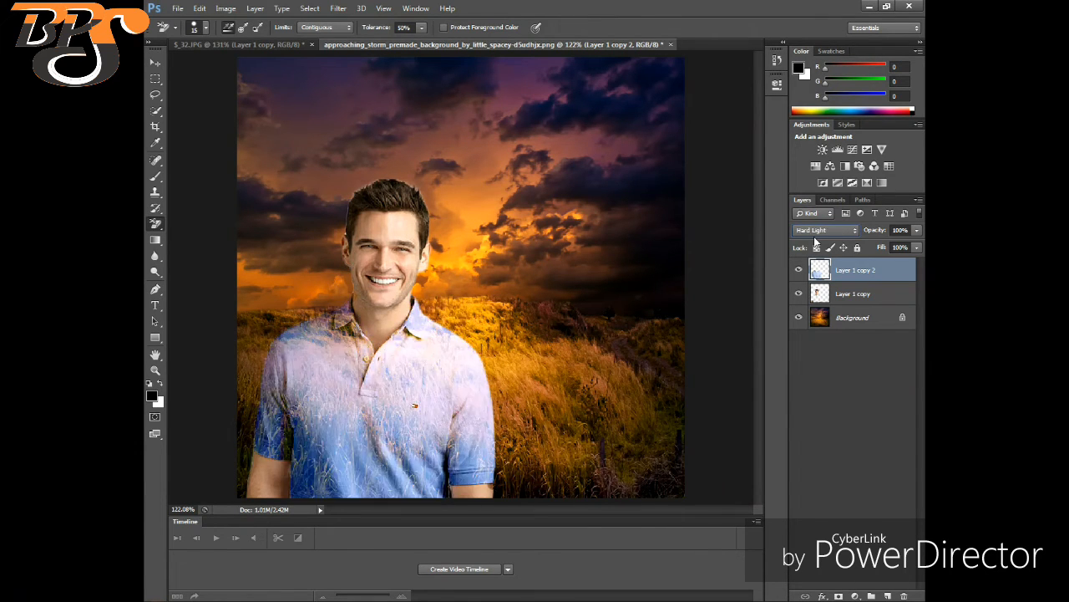
key("Down")
key("Down")
key("Down")
key("Down")
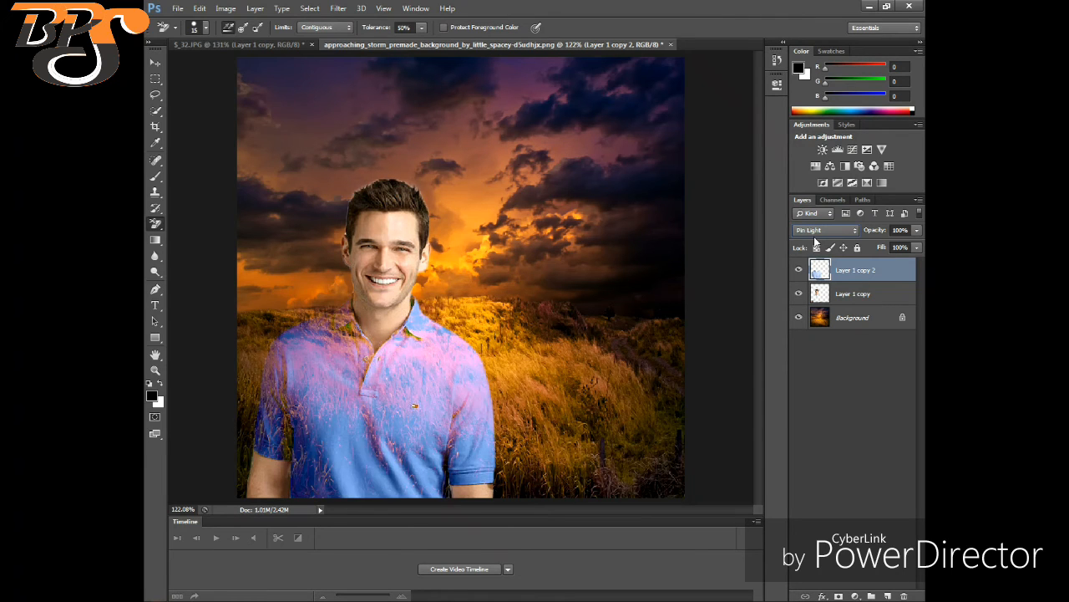
key("Down")
key("Down")
key("Down")
key("Down")
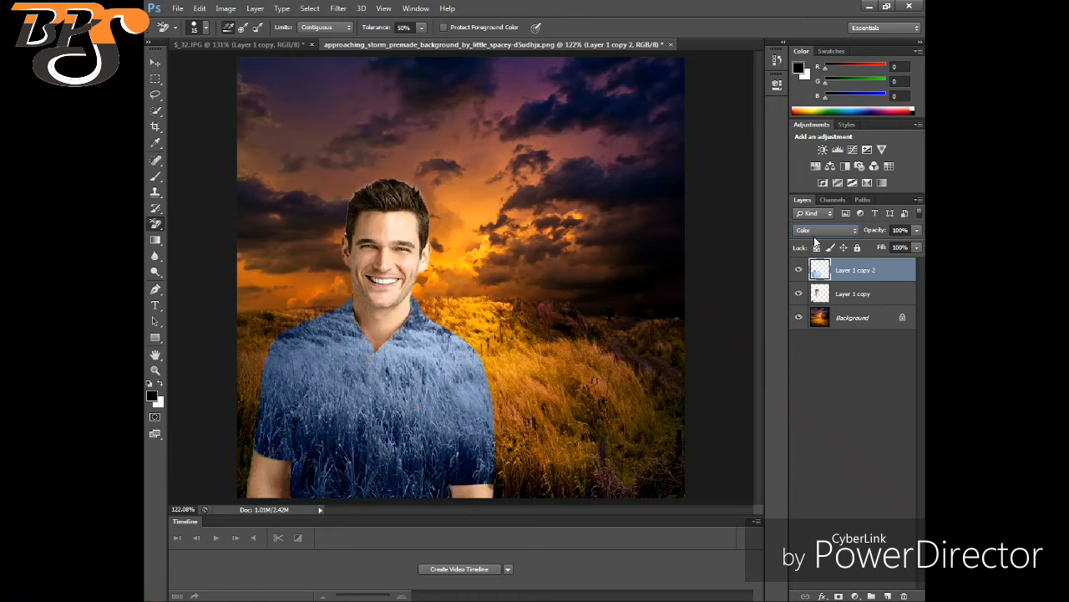
key("Down")
key("Up")
key("Up")
key("Up")
key("Up")
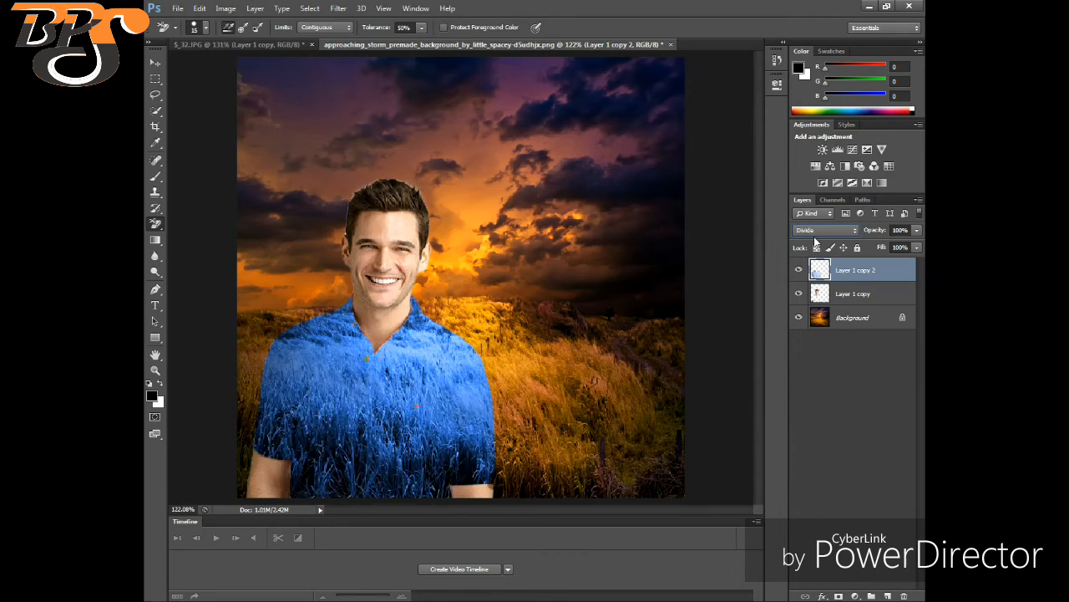
key("Up")
key("Up")
key("Up")
key("Up")
key("Up")
key("Up")
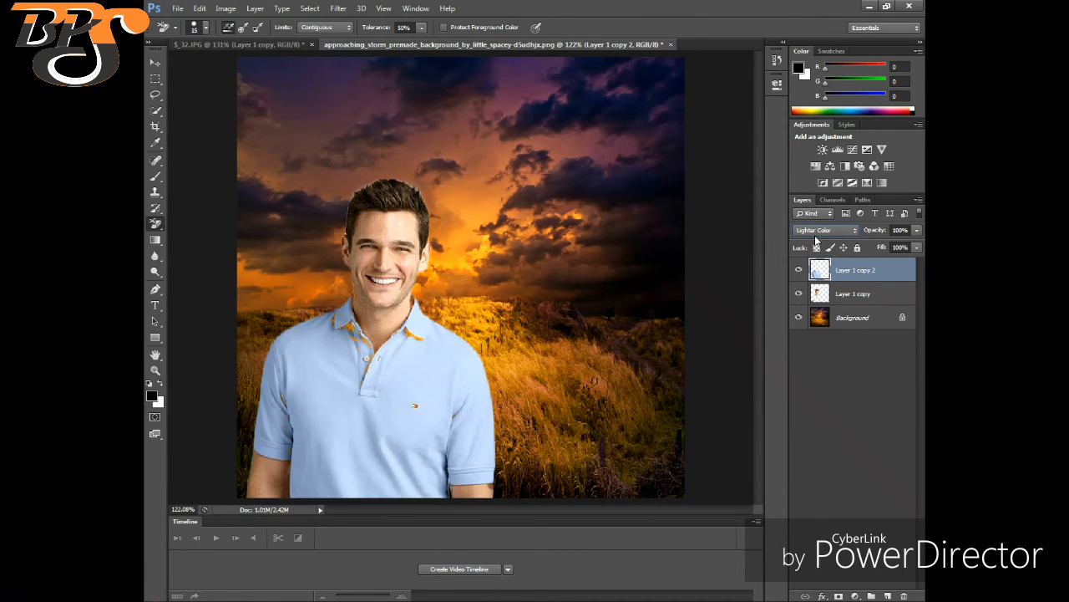
key("Up")
key("Up")
key("Up")
key("Up")
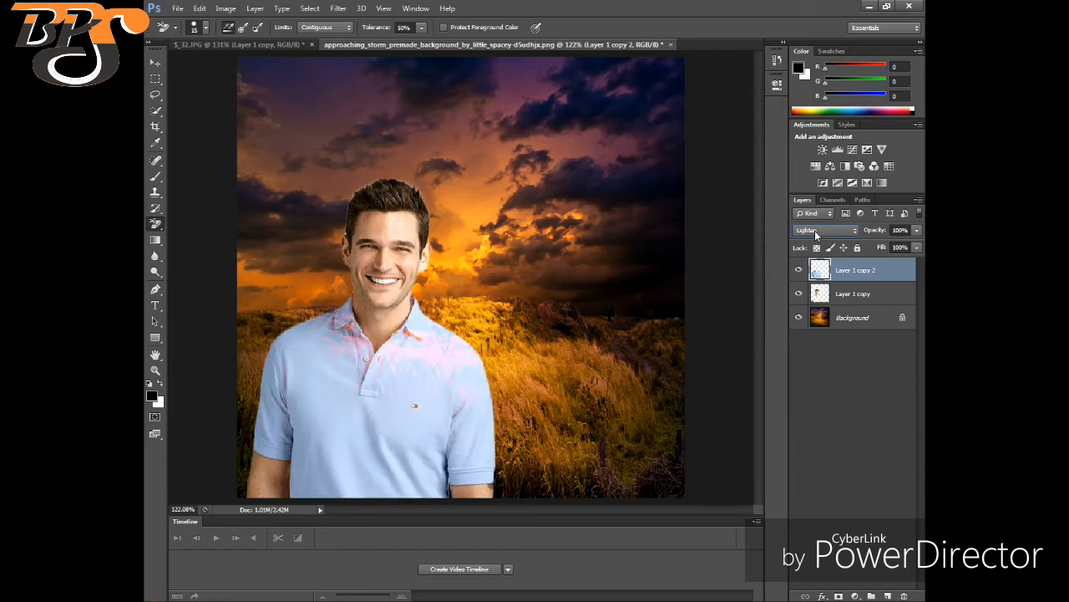
key("Up")
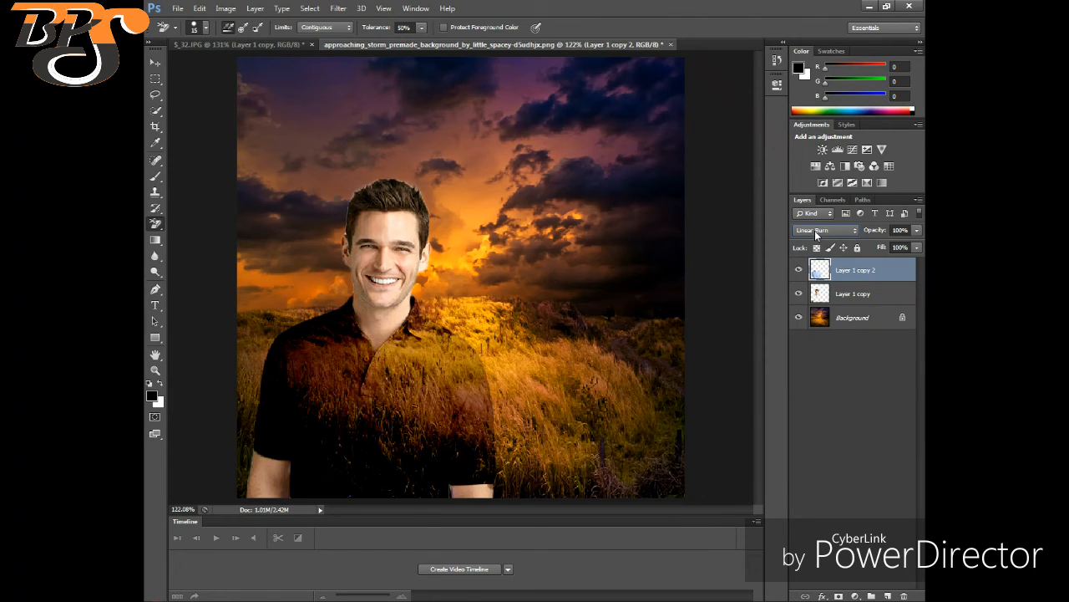
key("Up")
key("Up")
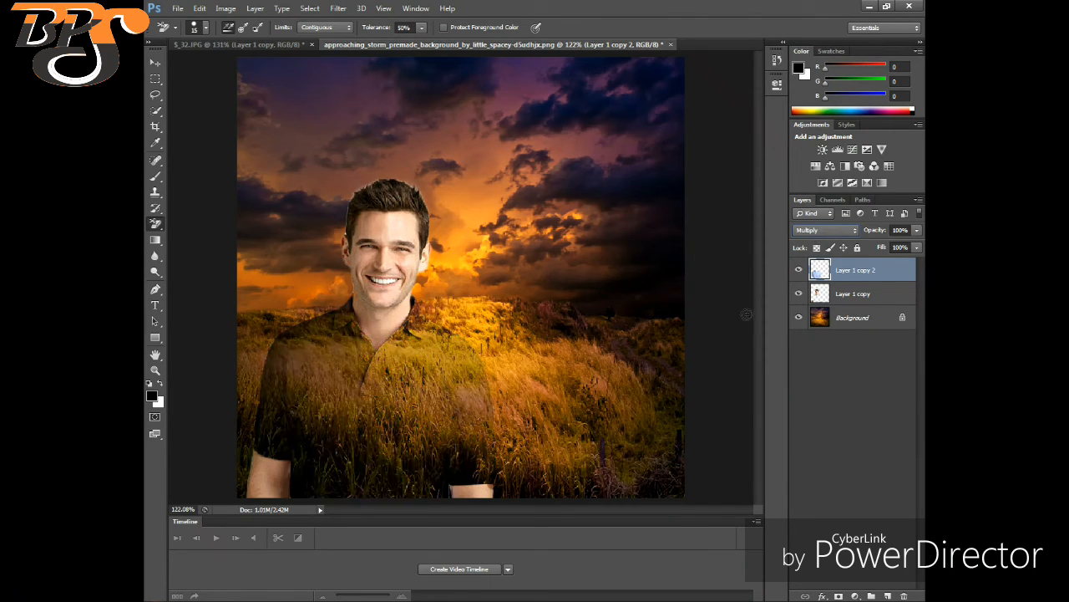
scroll(704, 230, "down", 3)
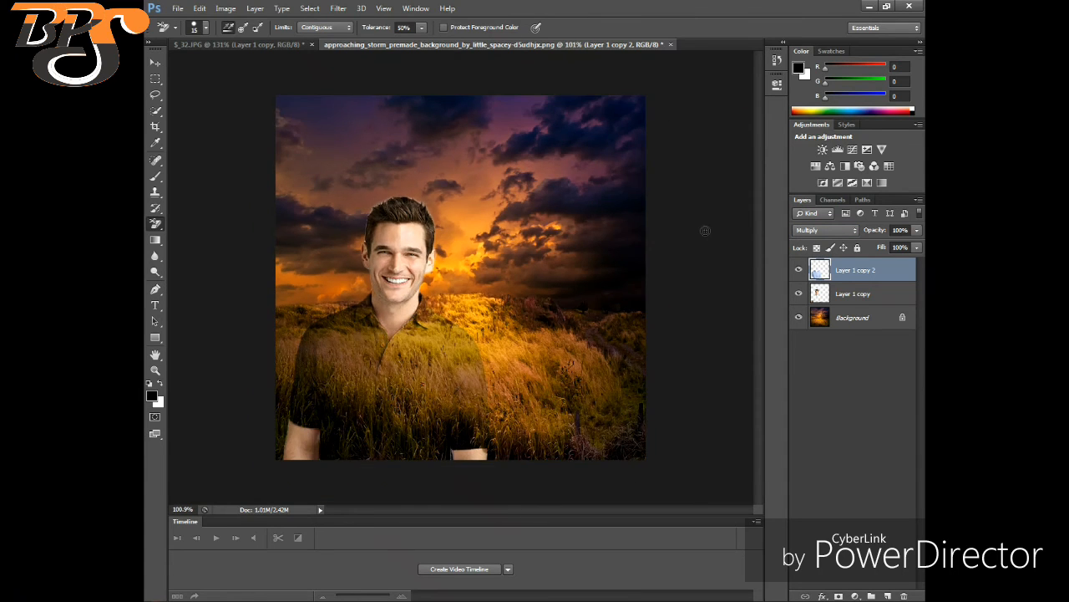
scroll(670, 221, "up", 1)
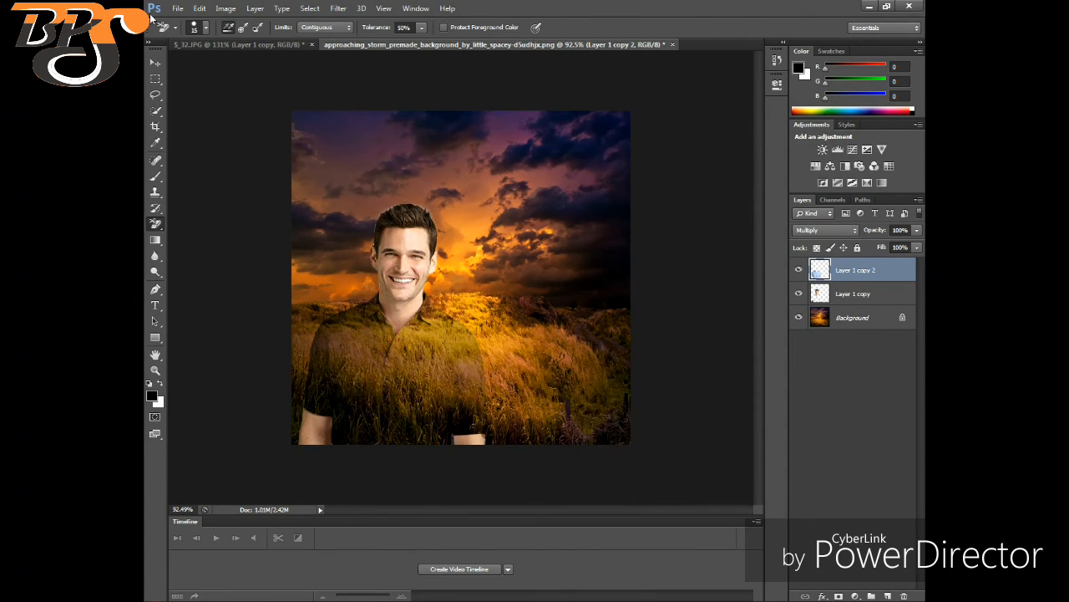
- Save the composite to the Desktop as a PNG with Smallest / Slow compression and no interlacing, replacing the existing approaching_storm_premade_background_by_little_spacey-d51udhjx file
left_click(179, 10)
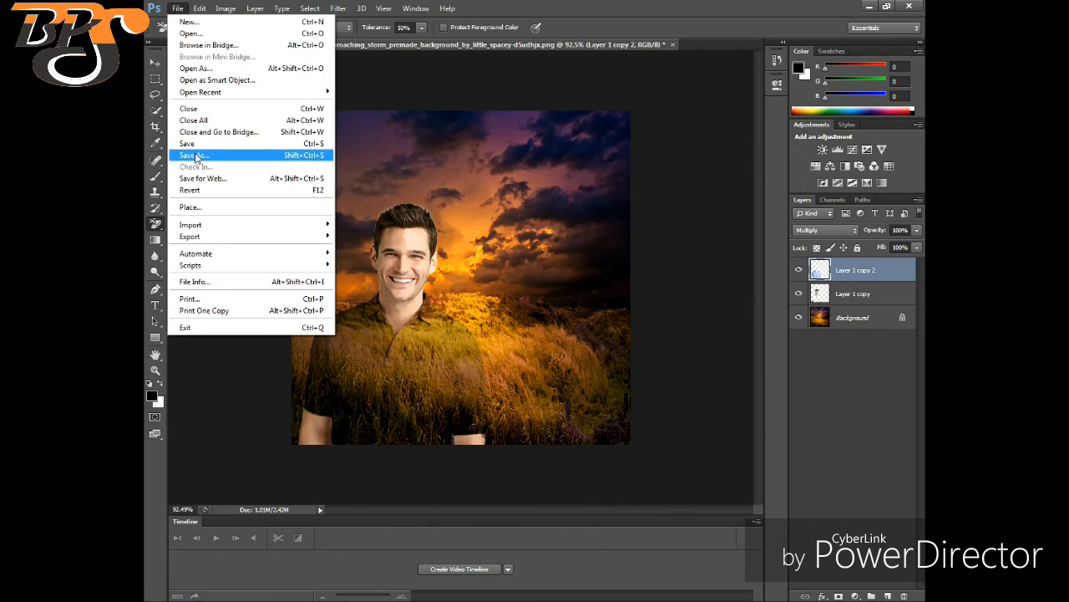
left_click(193, 155)
left_click(536, 344)
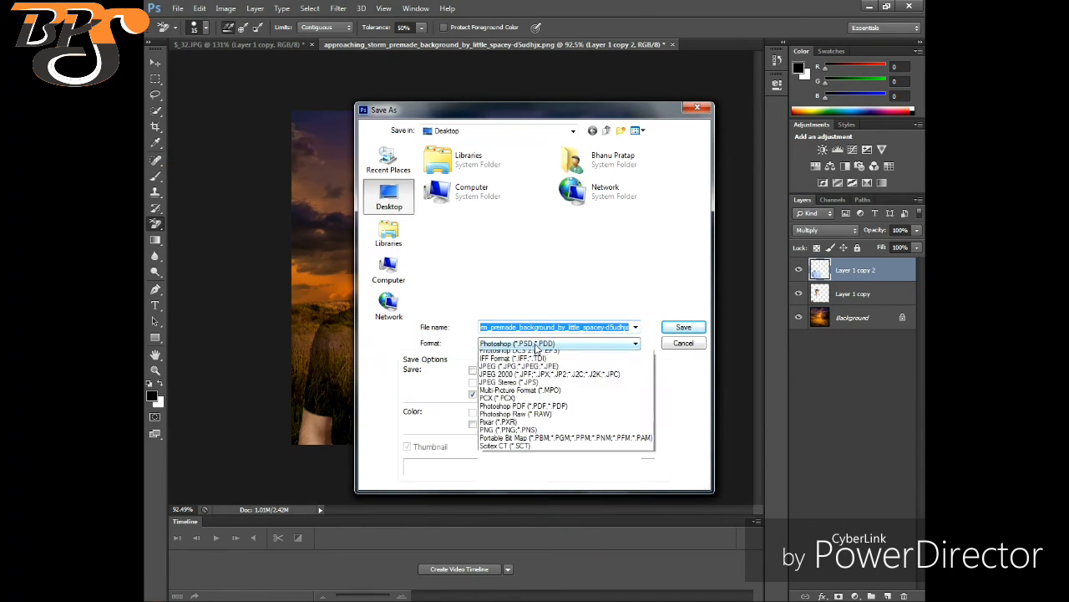
key("p")
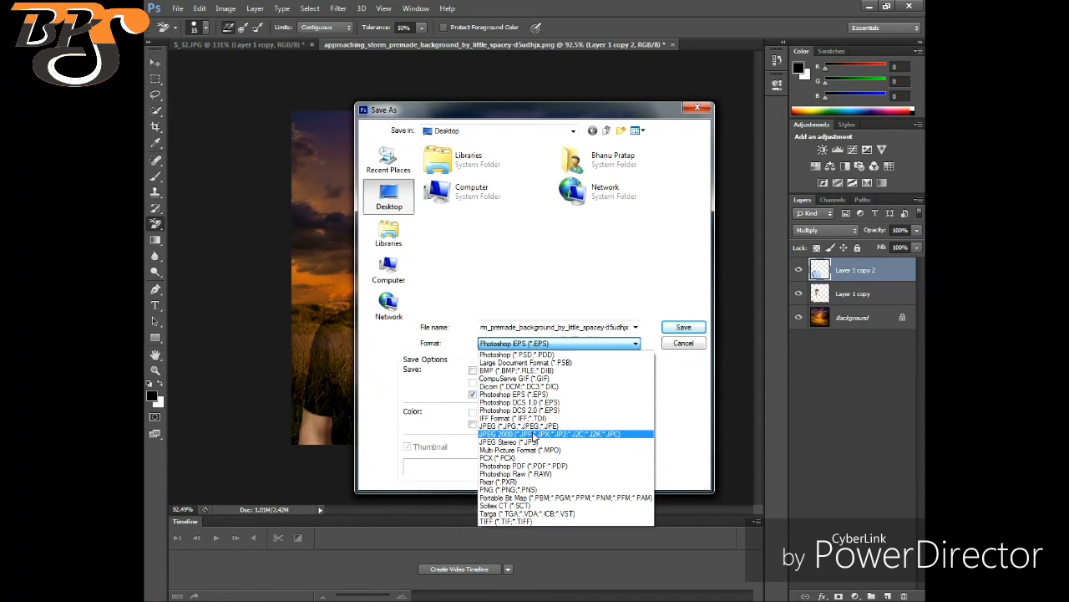
left_click(502, 489)
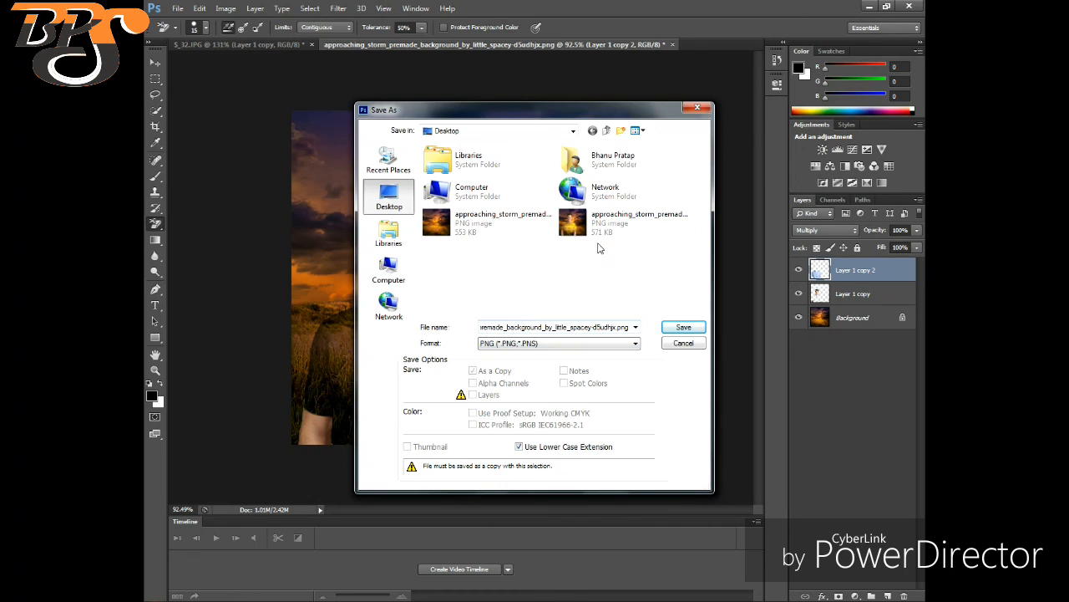
left_click(600, 232)
left_click(668, 331)
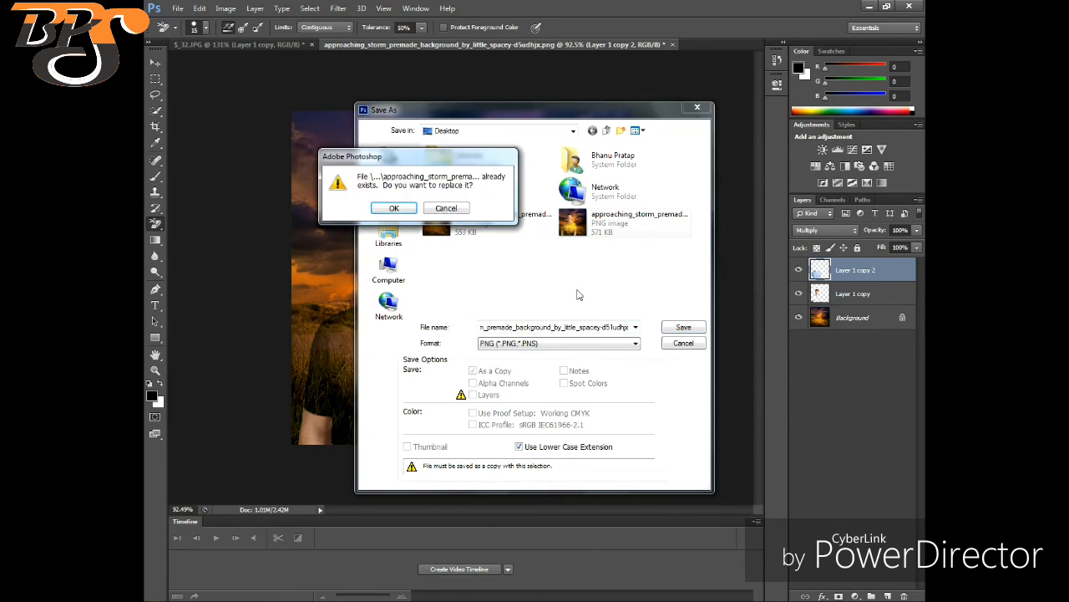
left_click(392, 209)
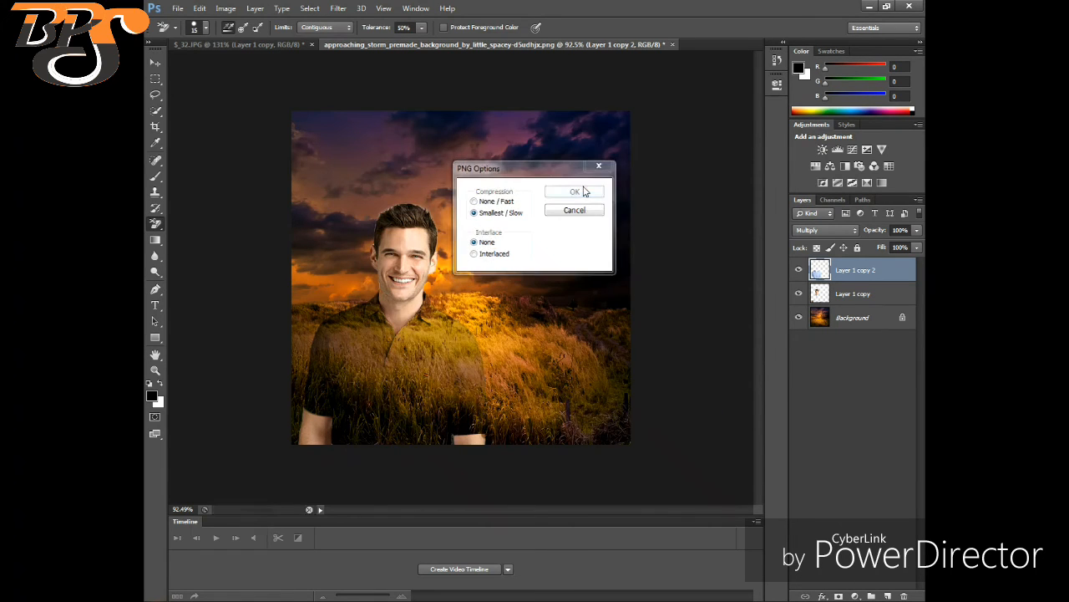
left_click(579, 190)
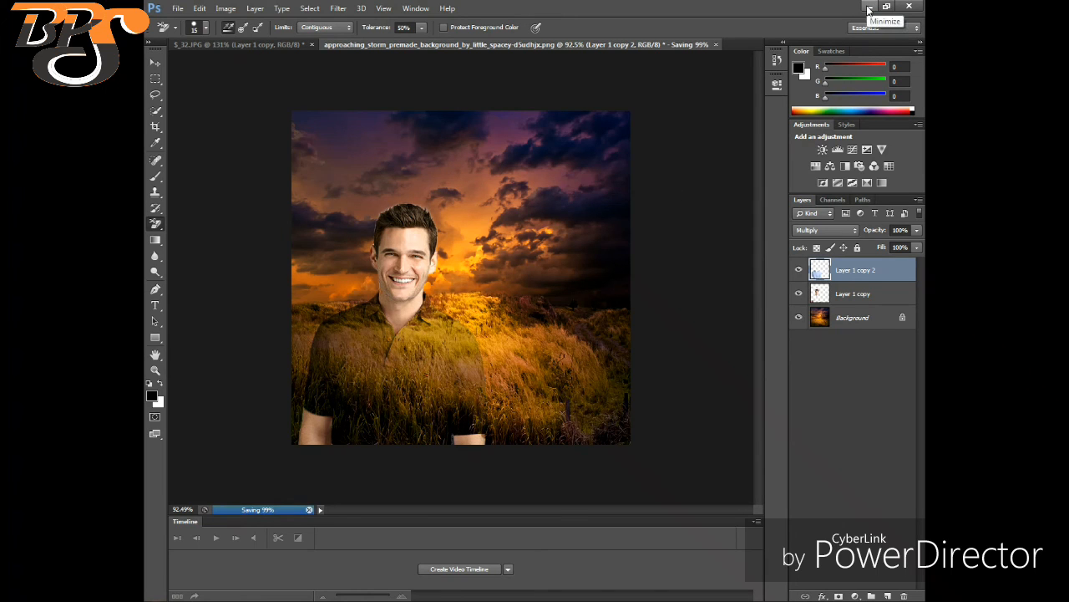
- Switch to the desktop and open the saved composite PNG in Windows Photo Viewer to check it
left_click(869, 8)
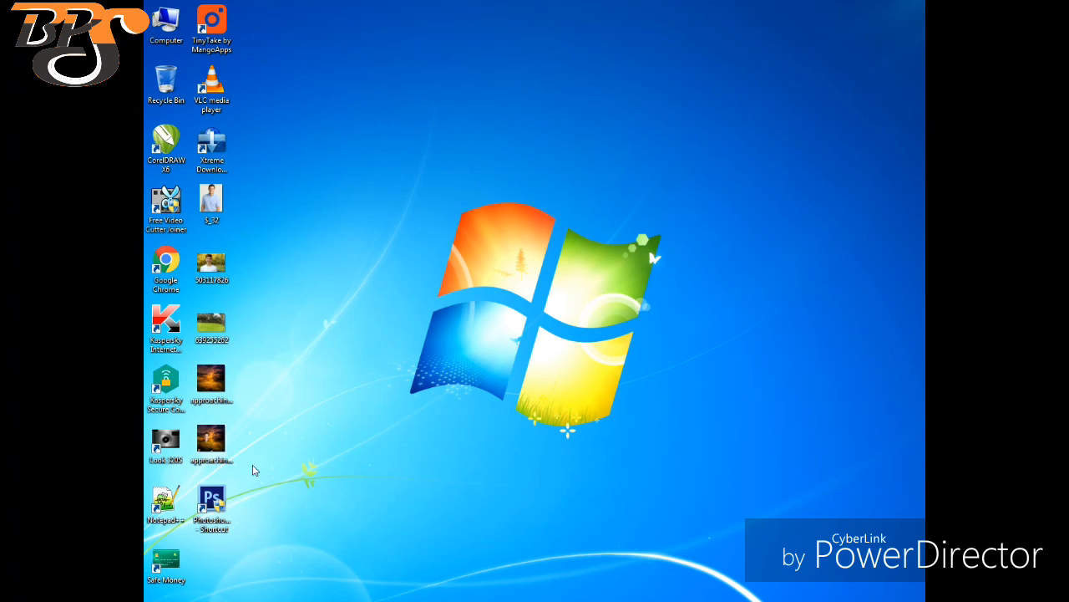
left_click(215, 434)
double_click(217, 441)
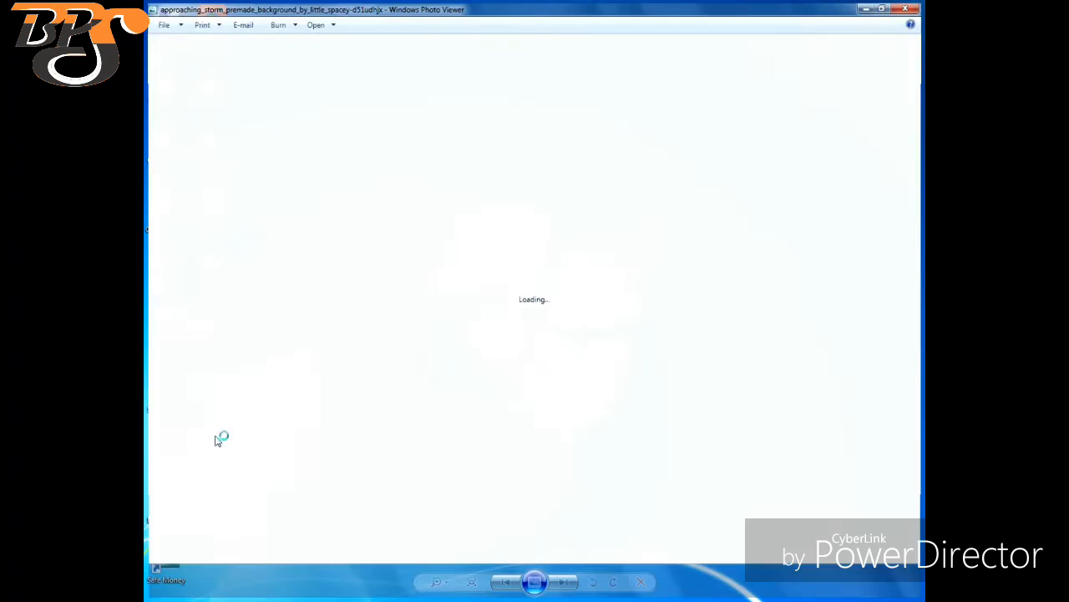